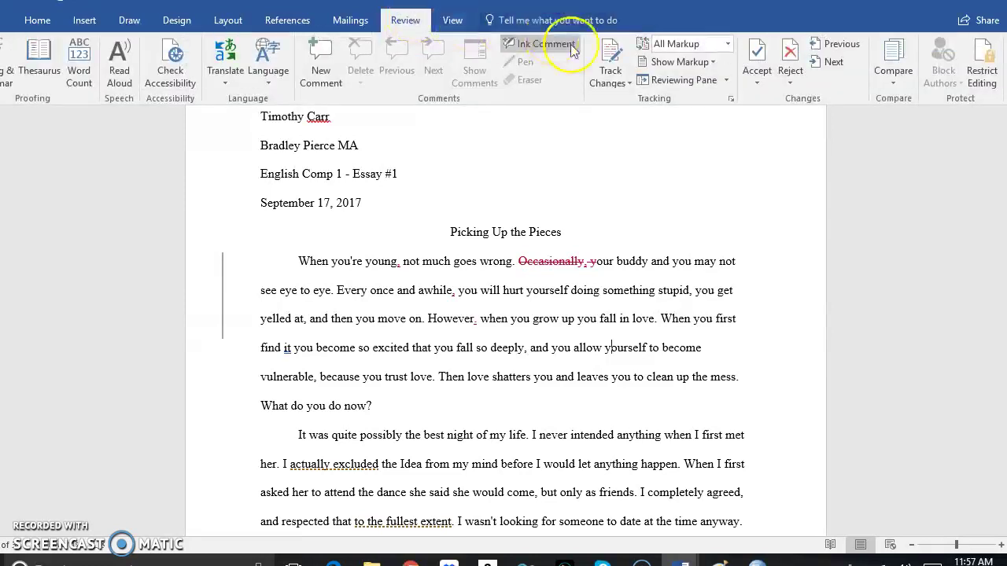
- Turn on Track Changes for the essay document
left_click(608, 55)
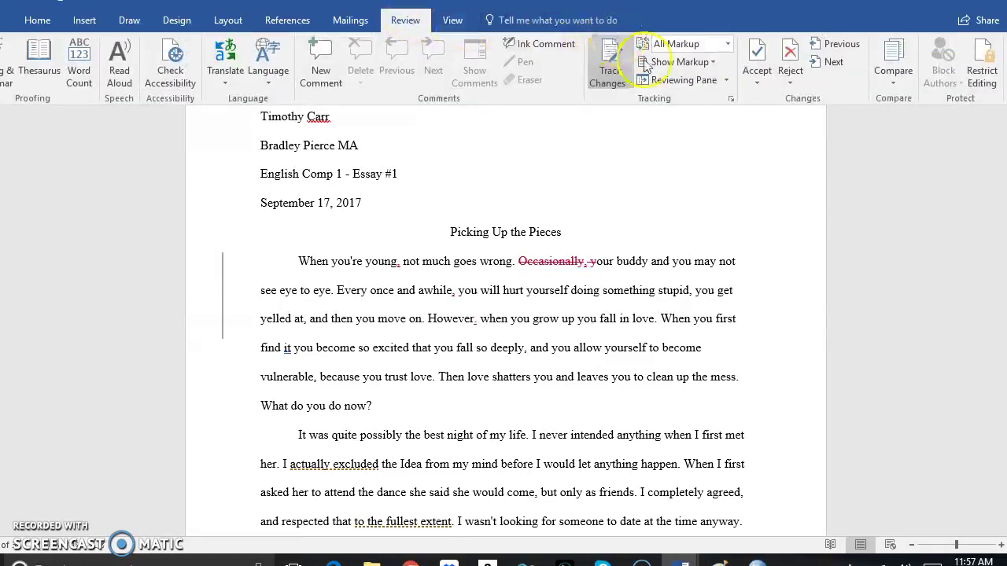
left_click(608, 292)
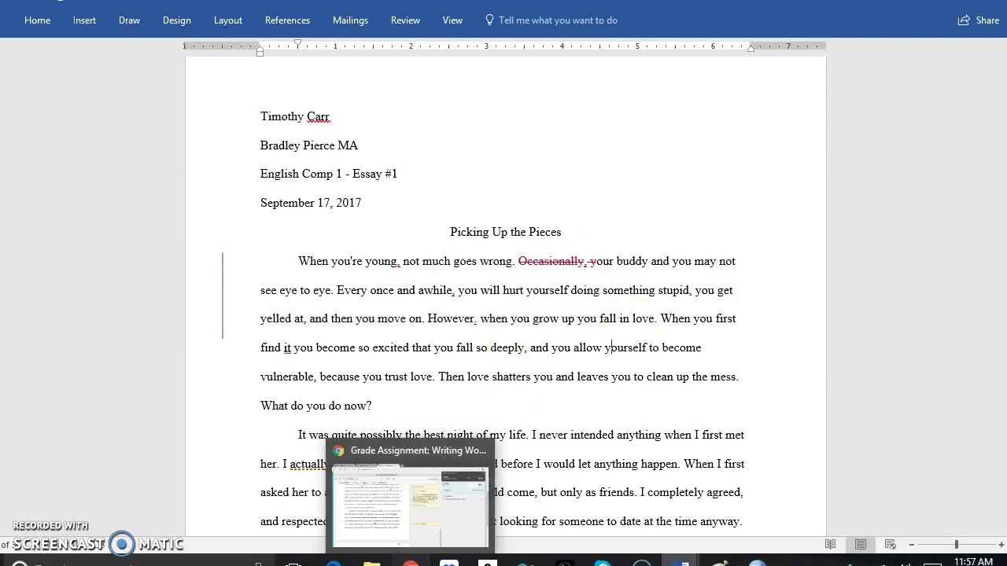
- Switch to the graded assignment in Chrome and look over the instructor's margin comments on all three essay pages
left_click(409, 503)
scroll(616, 395, "up", 7)
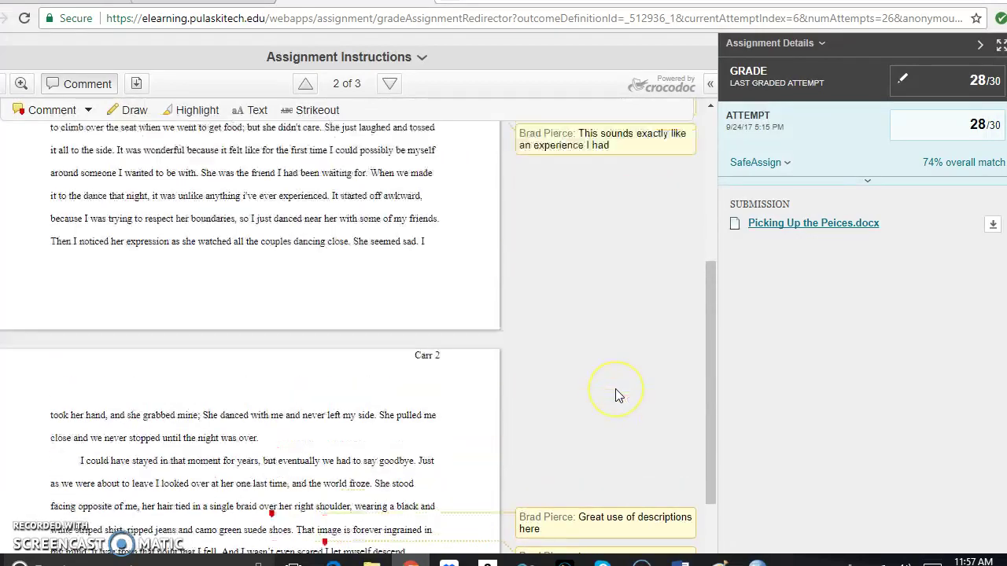
scroll(616, 395, "up", 10)
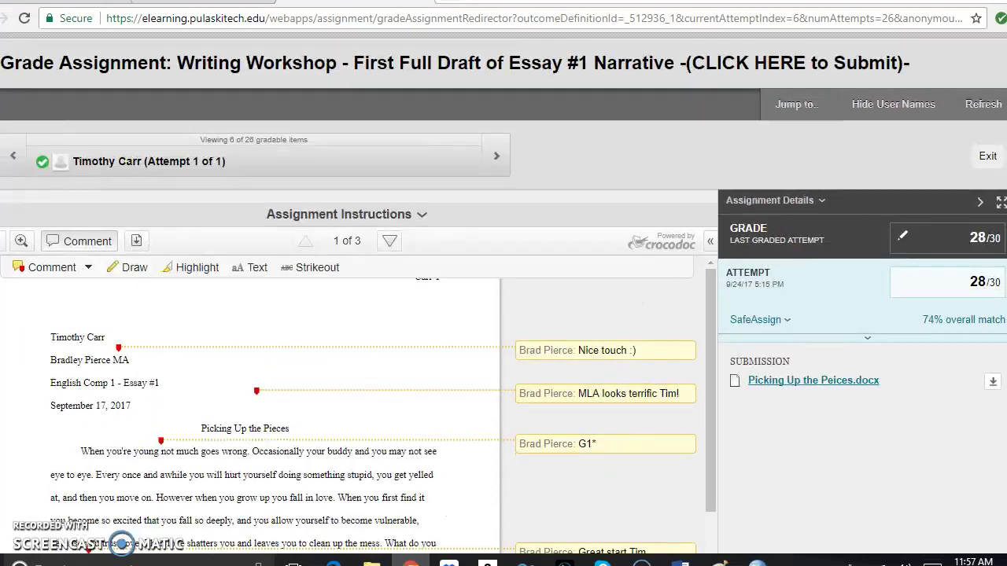
scroll(617, 395, "down", 4)
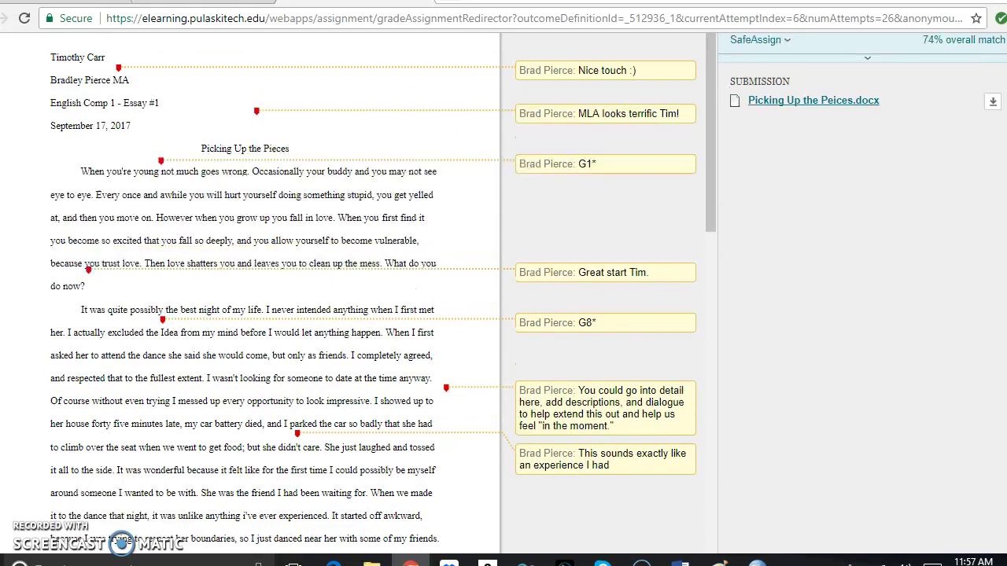
scroll(528, 291, "up", 1)
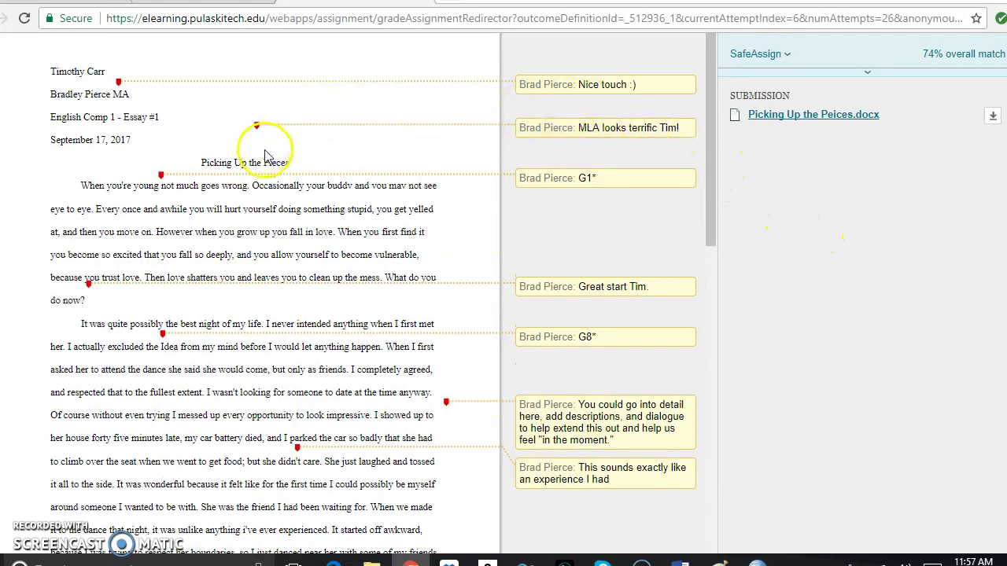
scroll(260, 130, "down", 4)
scroll(267, 159, "down", 15)
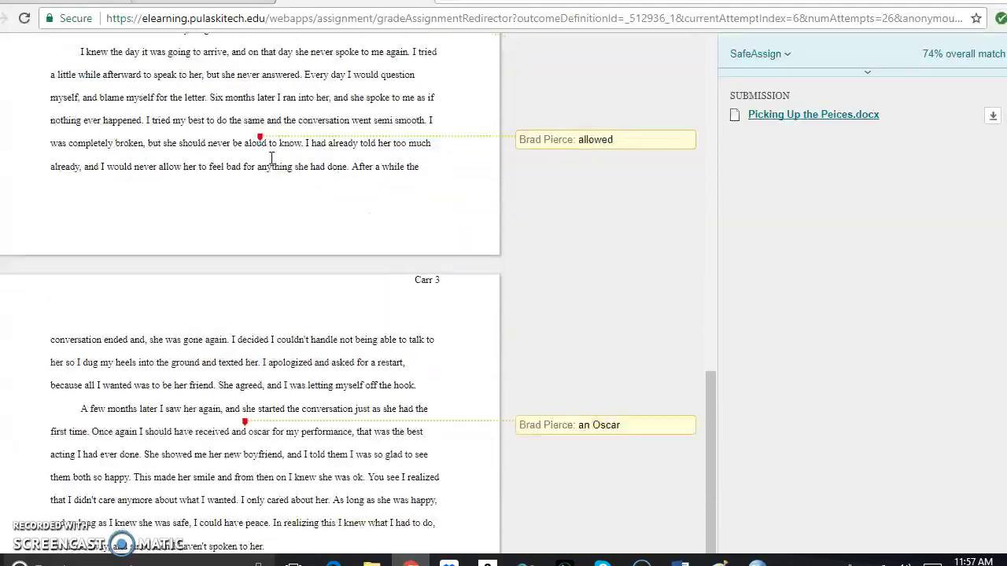
scroll(274, 163, "up", 20)
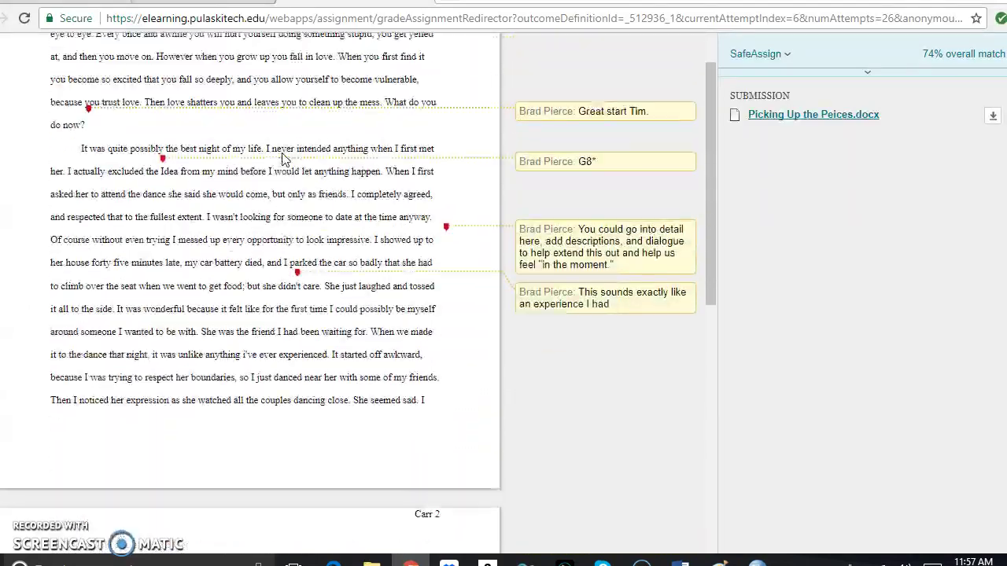
scroll(283, 152, "up", 2)
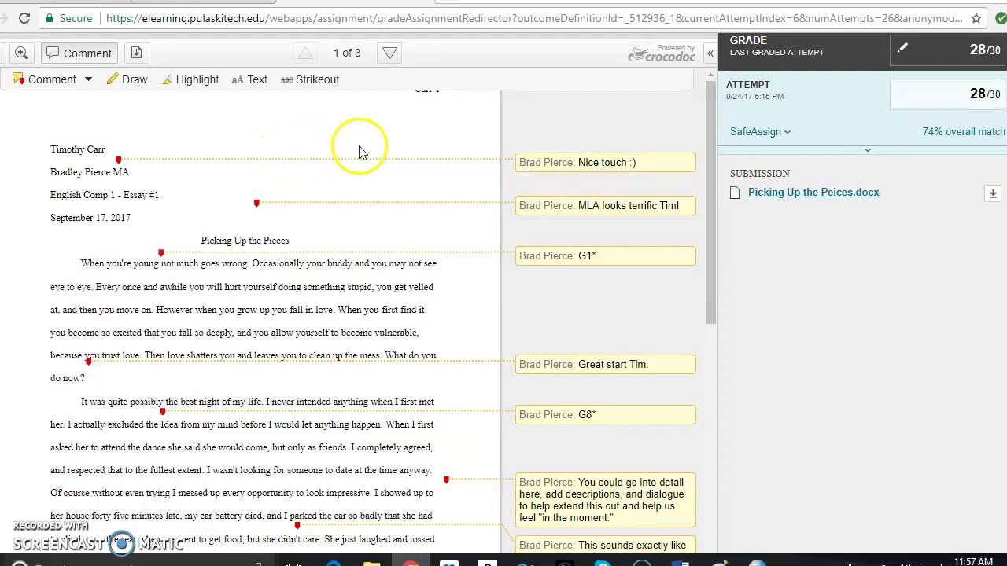
scroll(710, 193, "down", 3)
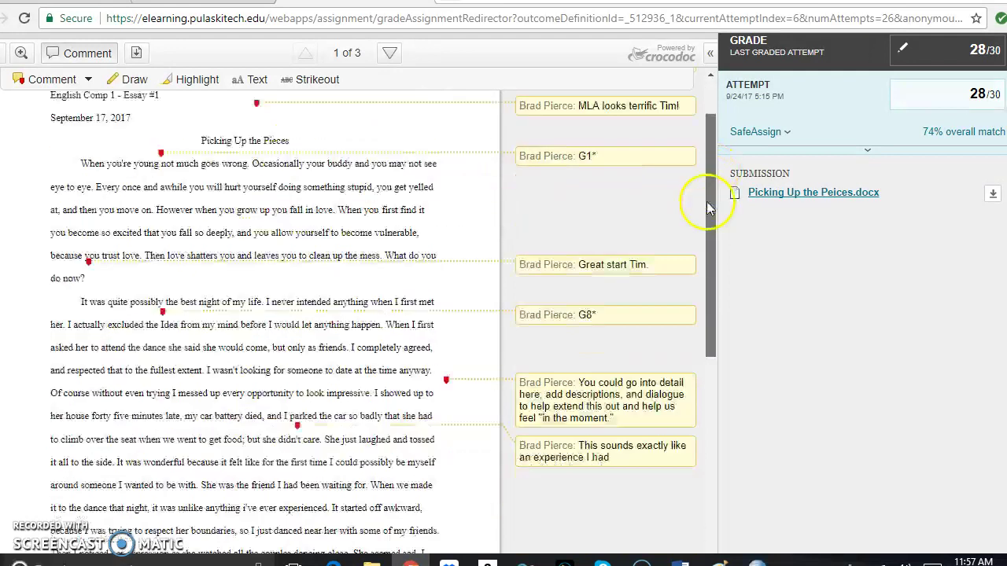
left_click_drag(708, 225, 710, 175)
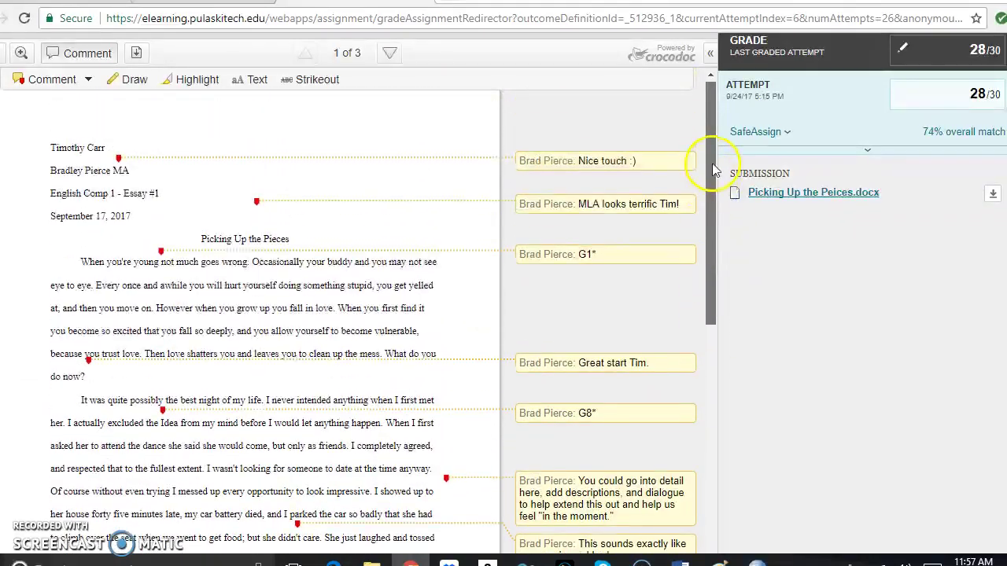
- Read through the margin comments from the first page to the summary comment below the conclusion, and return to the beginning
scroll(597, 279, "down", 5)
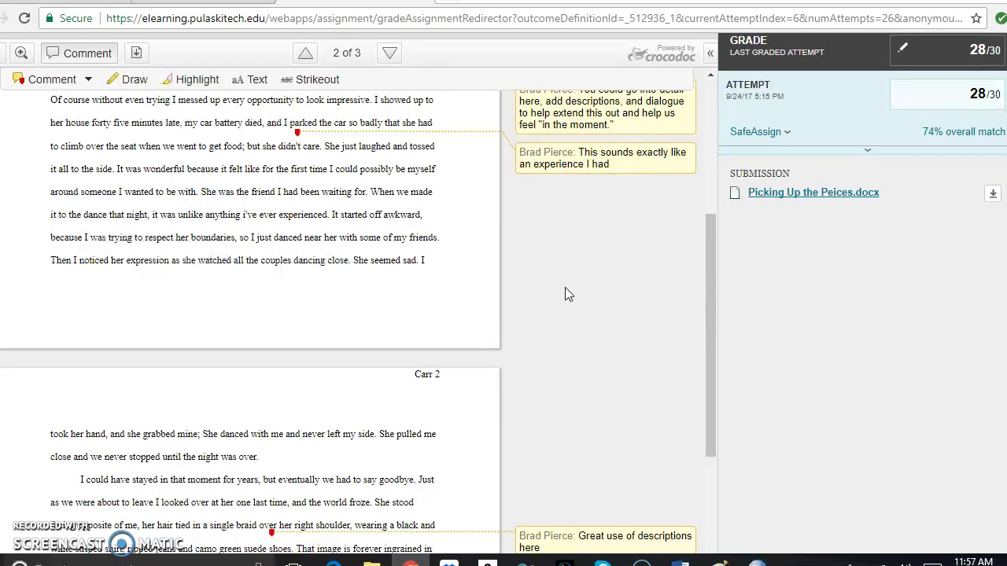
scroll(565, 288, "down", 9)
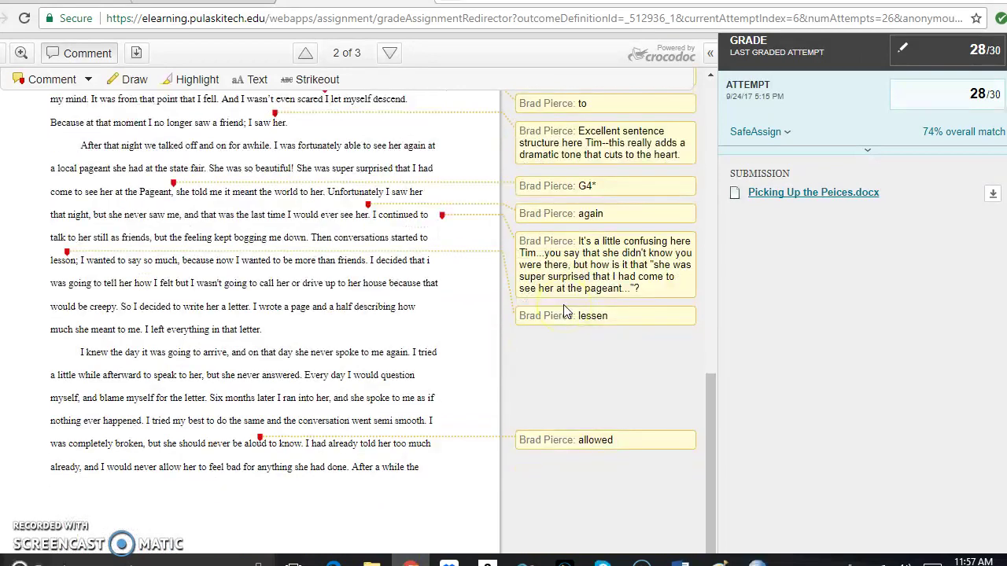
scroll(563, 314, "down", 6)
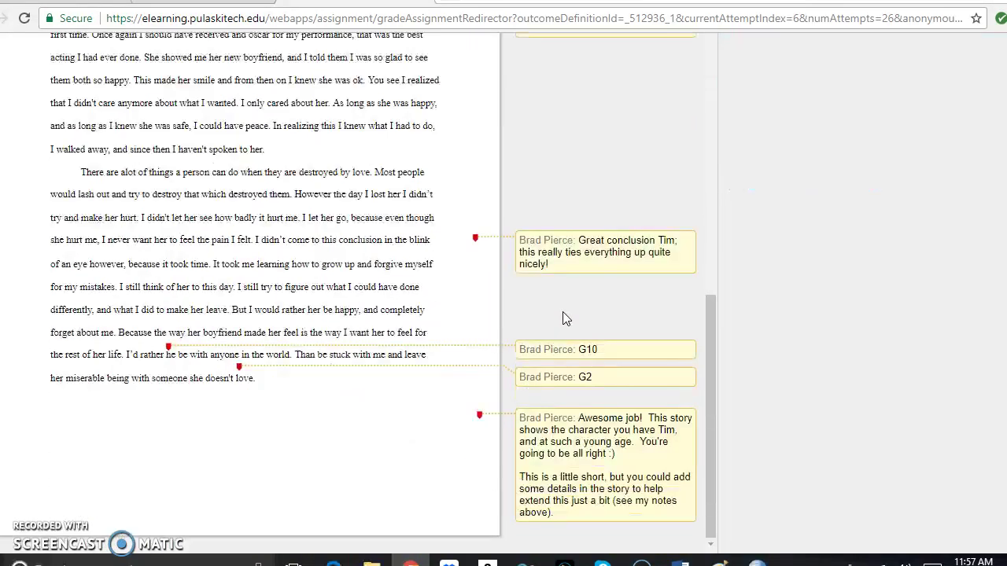
left_click(583, 304)
scroll(585, 301, "up", 15)
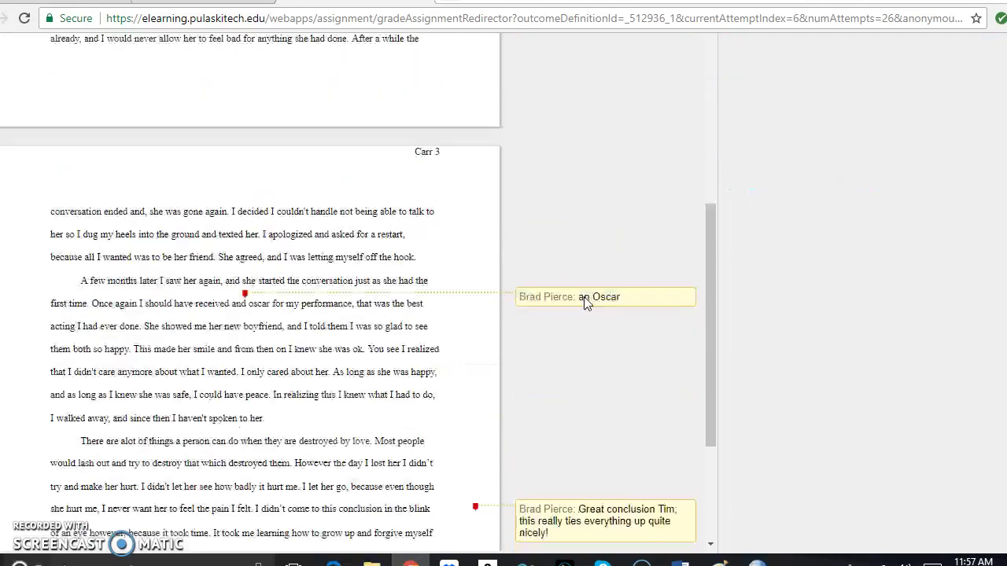
scroll(583, 306, "up", 6)
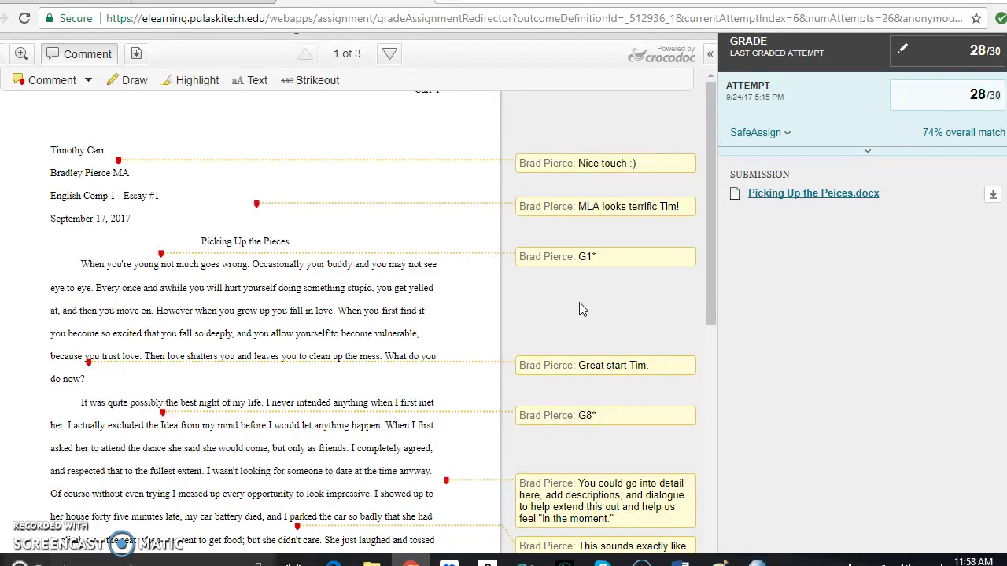
- Examine the editing codes beside the paragraphs and the closing overall comment on the last page, ending at the essay's heading
left_click_drag(711, 129, 707, 182)
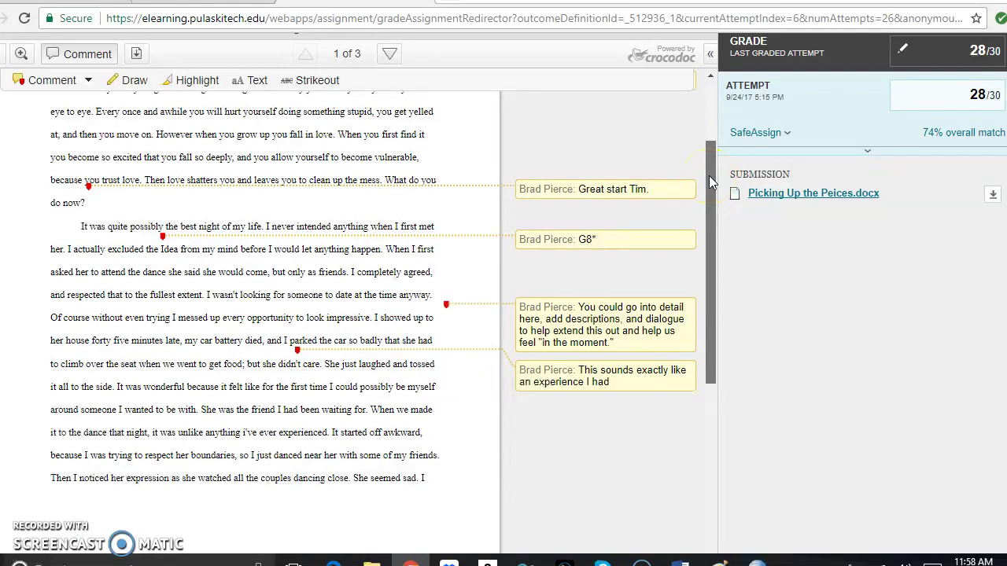
left_click_drag(708, 175, 699, 510)
scroll(574, 350, "down", 2)
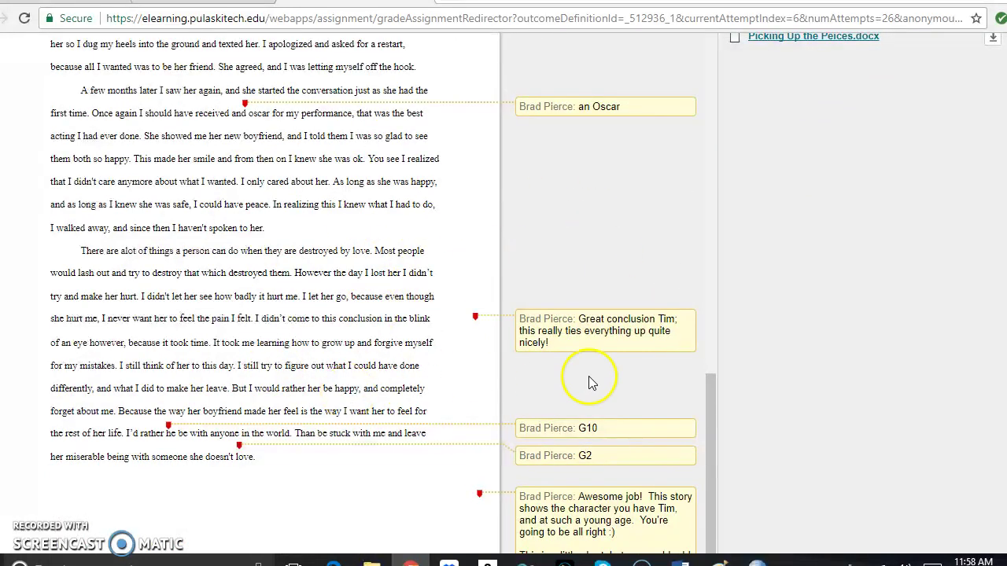
scroll(629, 385, "down", 1)
left_click_drag(710, 452, 710, 101)
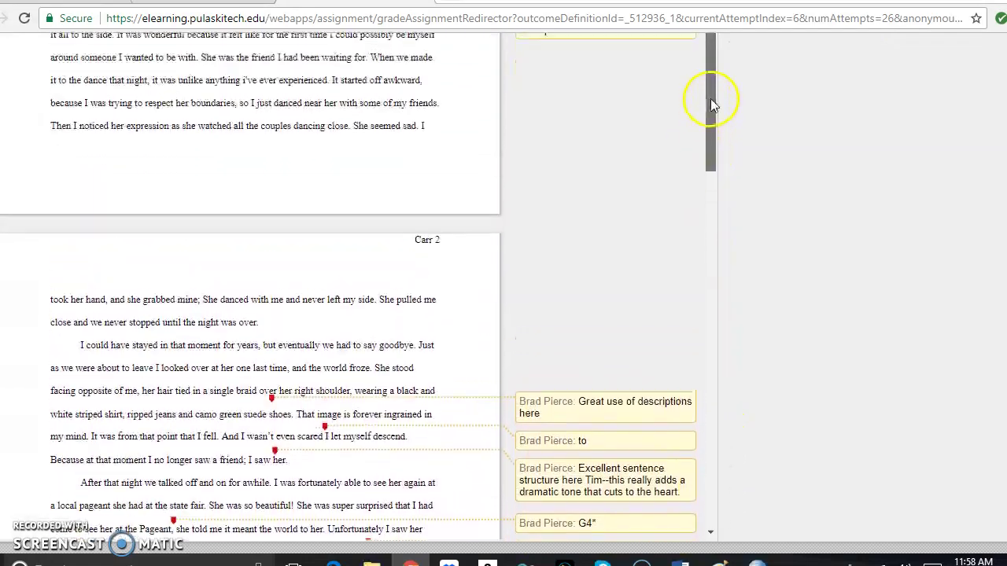
scroll(681, 205, "up", 5)
scroll(650, 171, "up", 3)
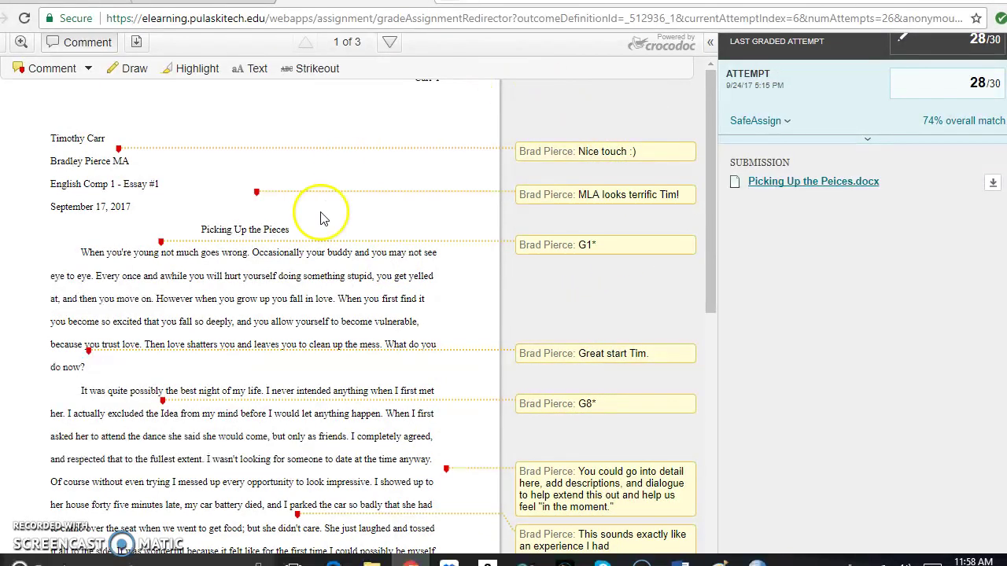
left_click_drag(710, 97, 696, 556)
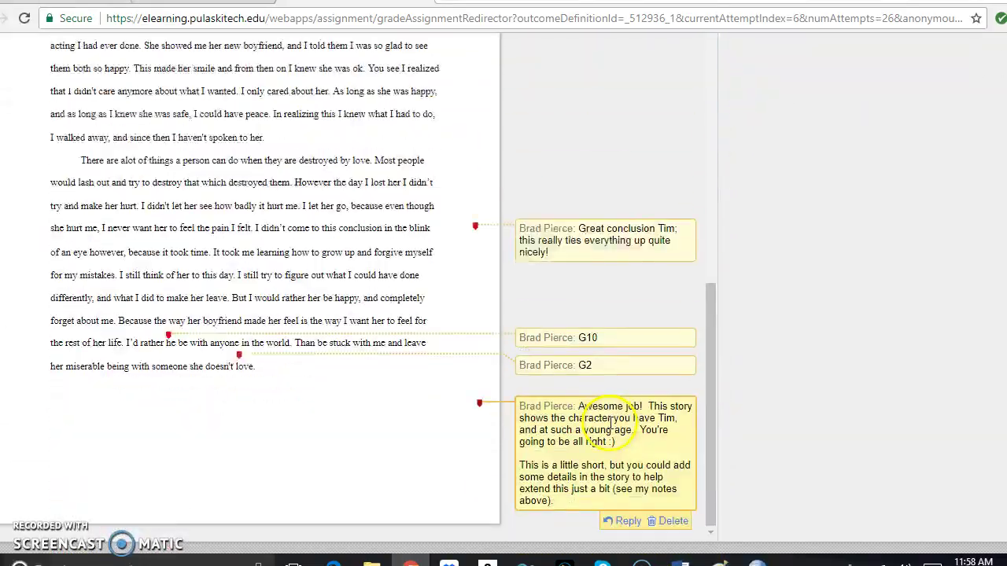
left_click_drag(708, 397, 708, 30)
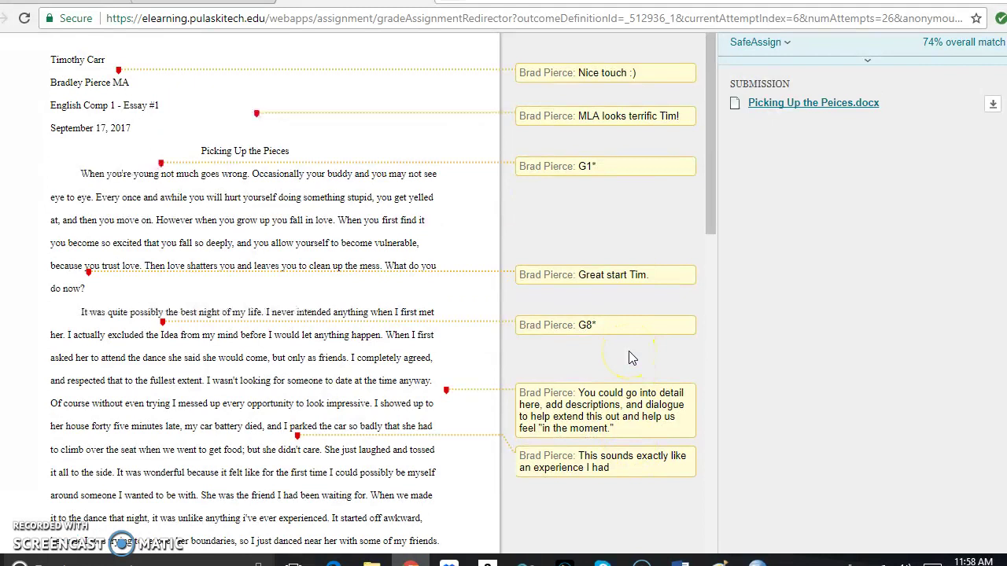
- Go to the grade details page and examine the Overall Impression score in the feedback to the learner
key("alt+Left")
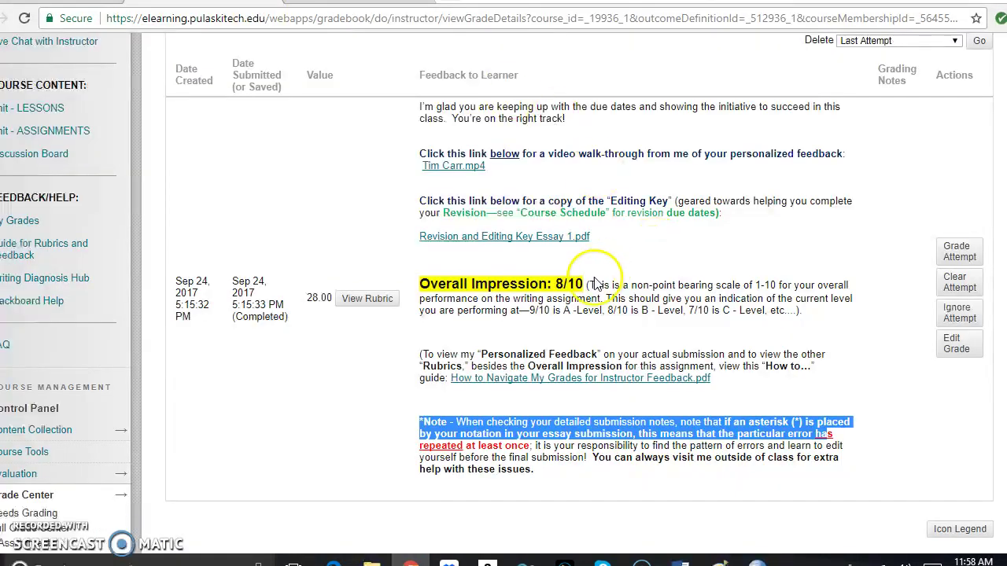
left_click_drag(555, 284, 561, 284)
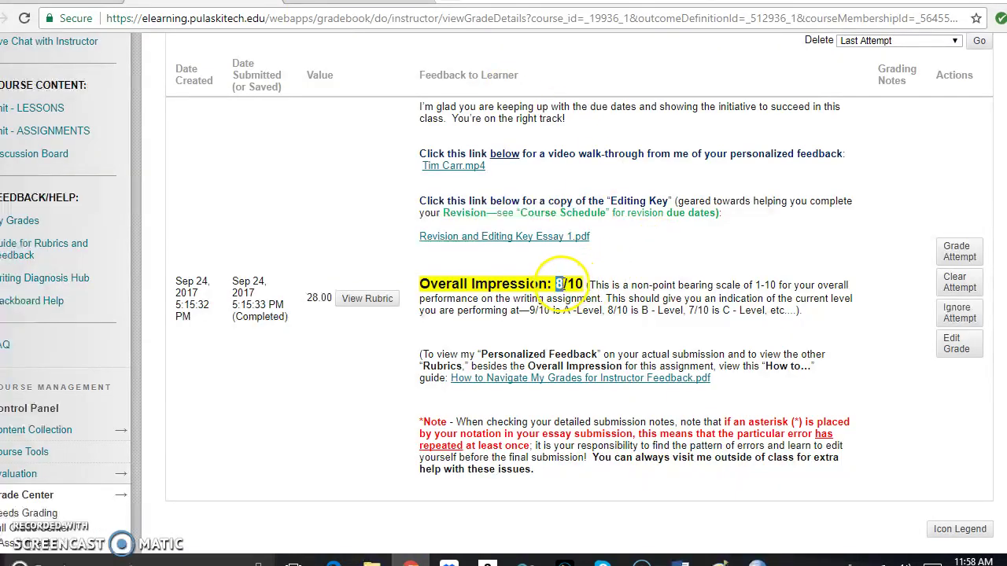
mouse_move(553, 285)
left_mouse_down()
mouse_move(566, 284)
mouse_move(555, 284)
left_mouse_up()
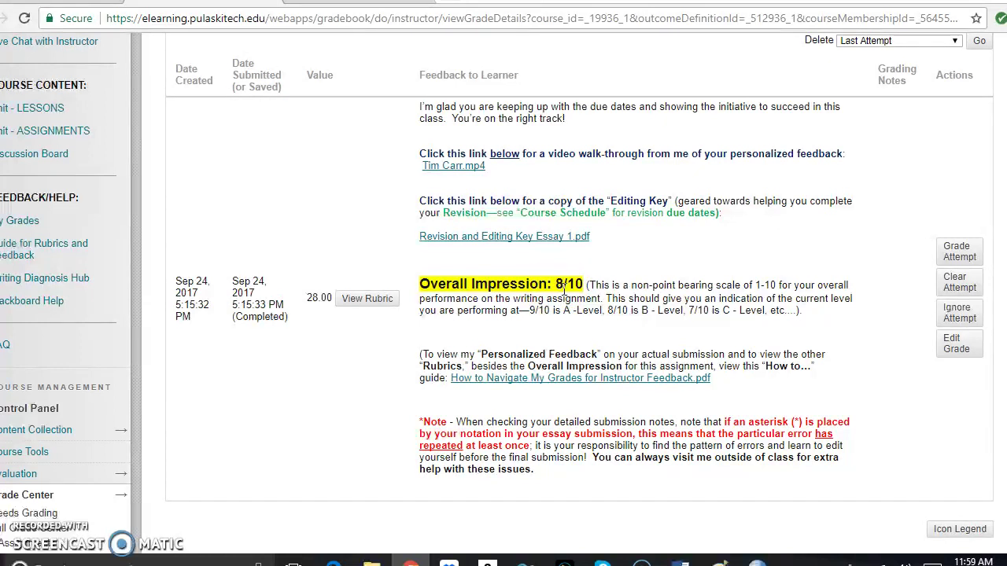
left_click(563, 290)
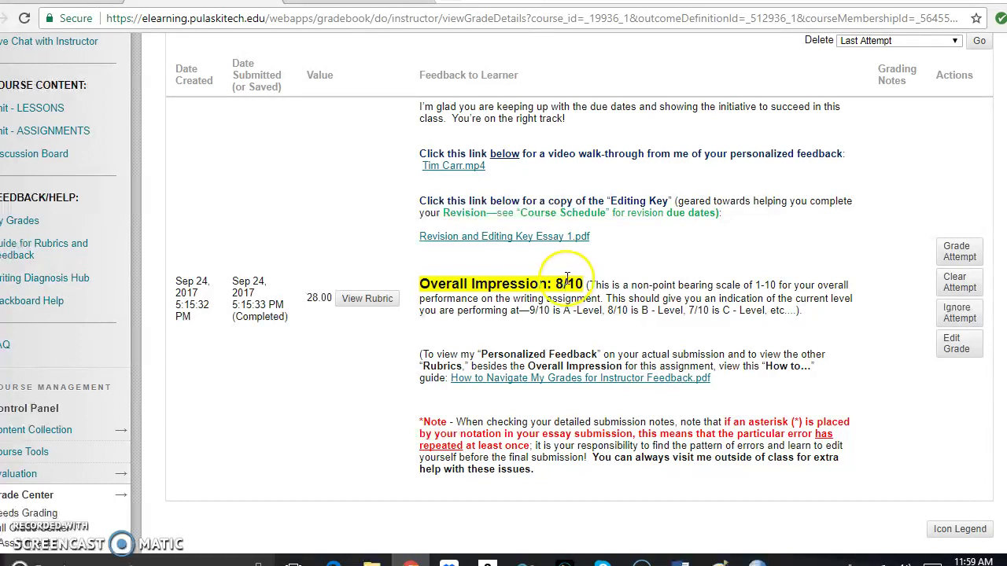
double_click(563, 285)
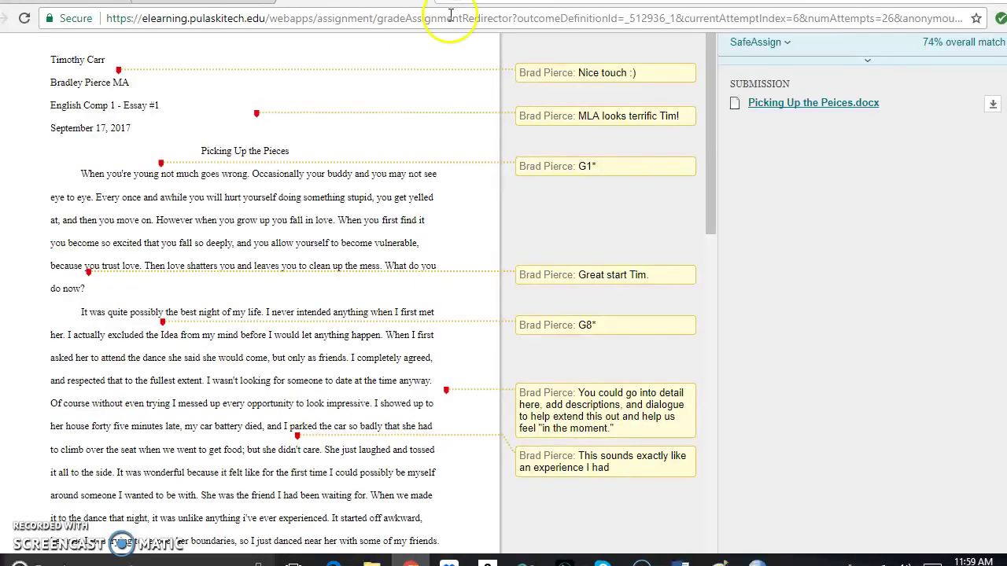
- Return to the annotated essay submission and check how many corrections and notes the instructor left on each page
left_click(343, 328)
scroll(343, 330, "down", 6)
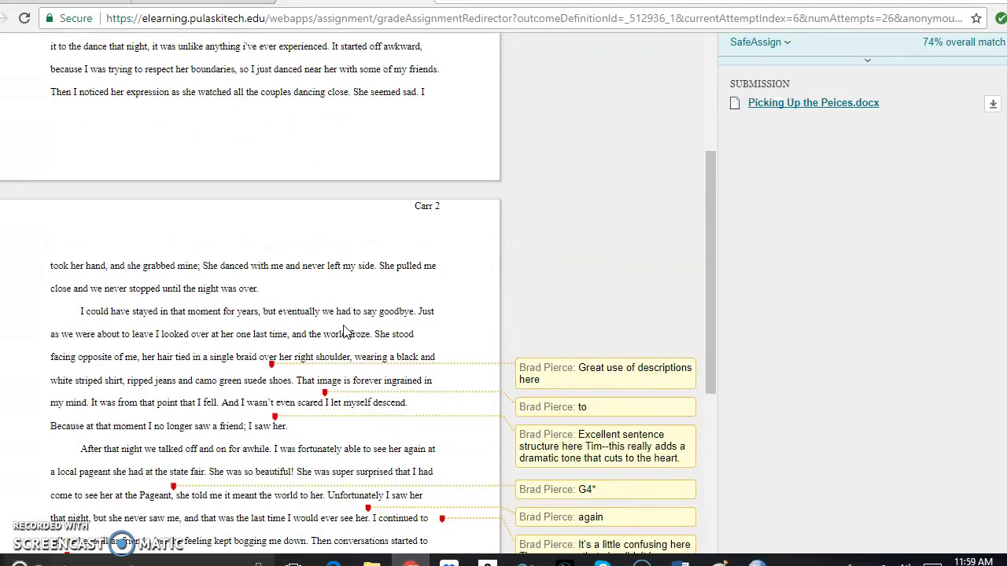
scroll(342, 330, "down", 2)
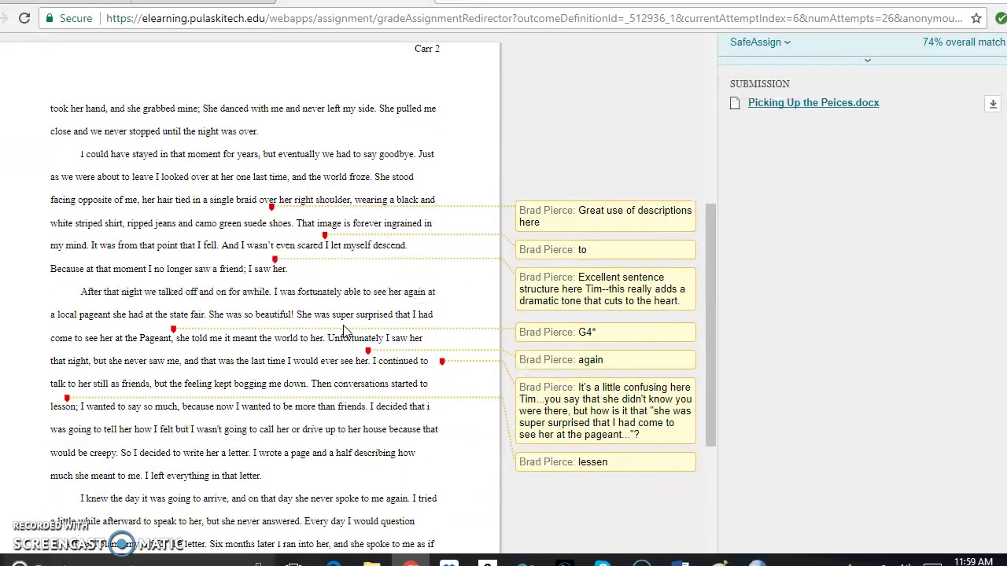
scroll(343, 331, "down", 7)
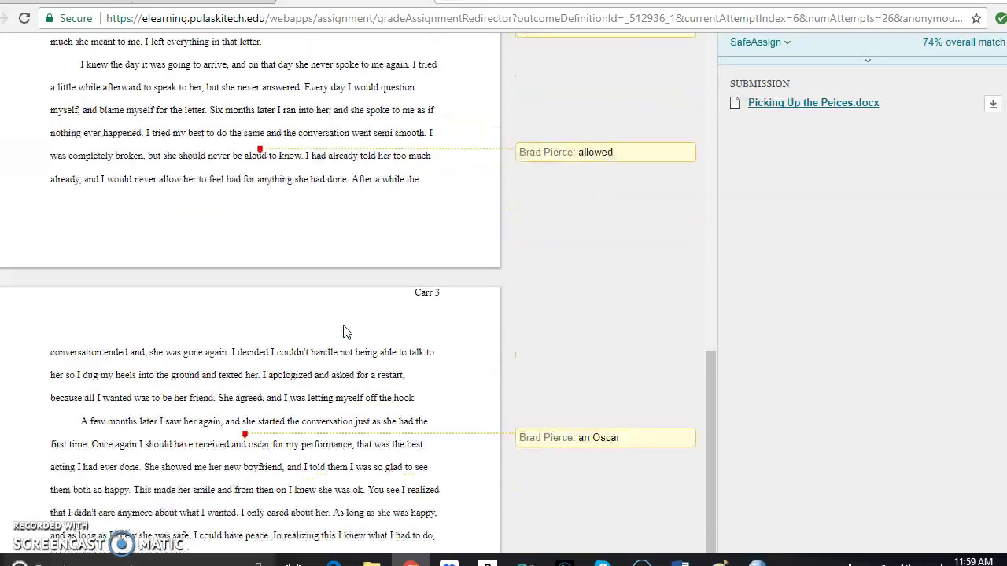
scroll(344, 325, "down", 3)
scroll(343, 326, "up", 9)
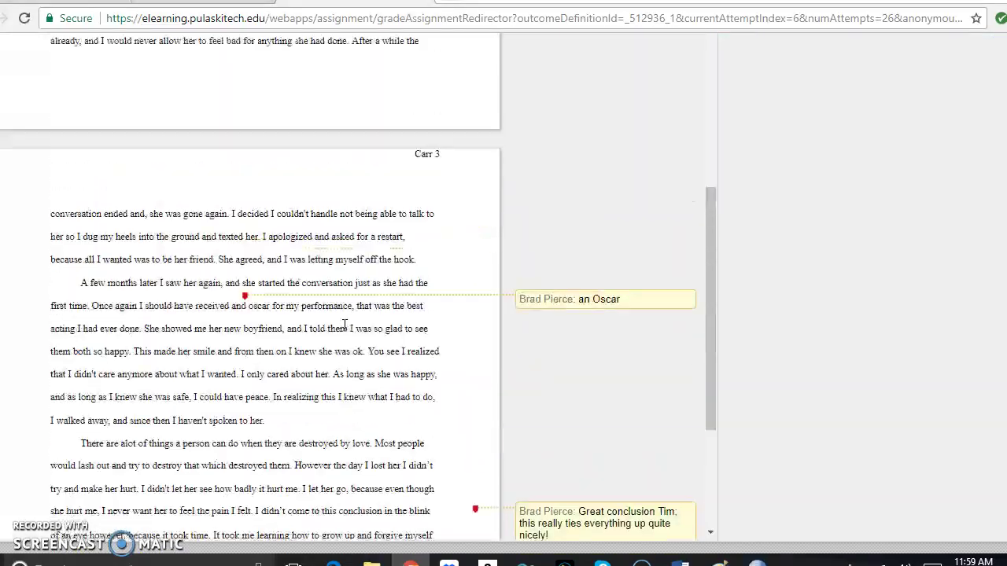
scroll(343, 331, "up", 15)
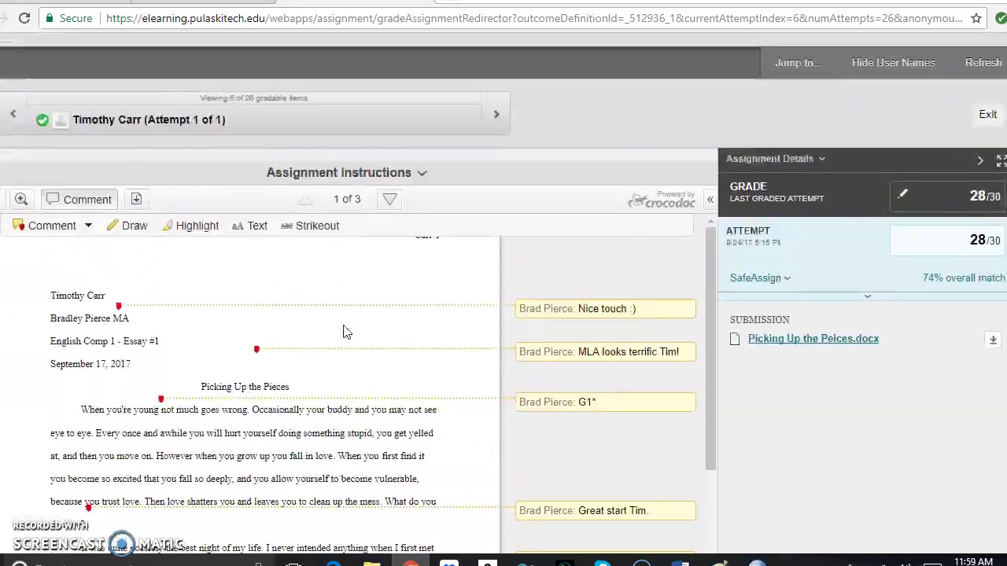
scroll(343, 330, "down", 4)
scroll(344, 331, "down", 20)
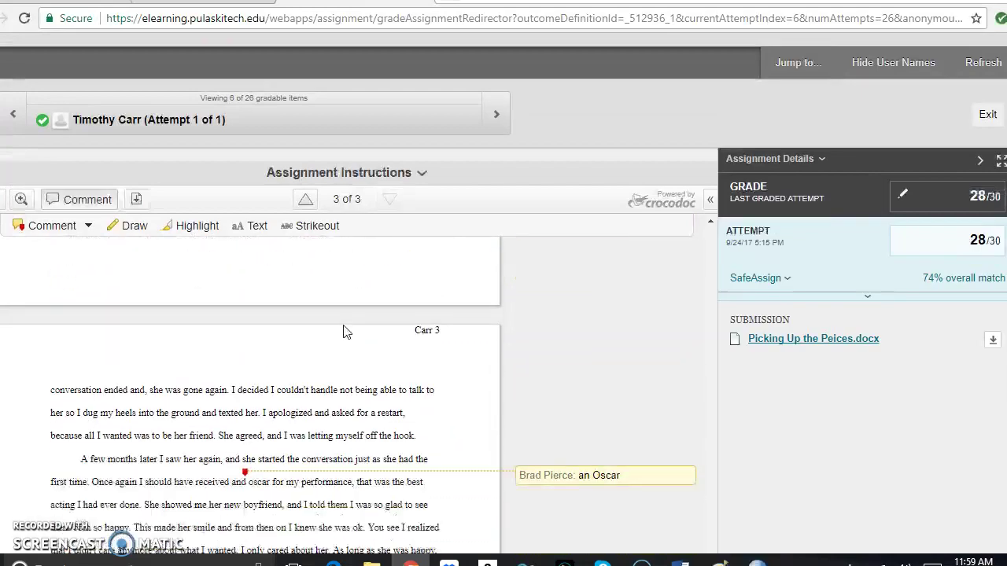
scroll(344, 330, "down", 2)
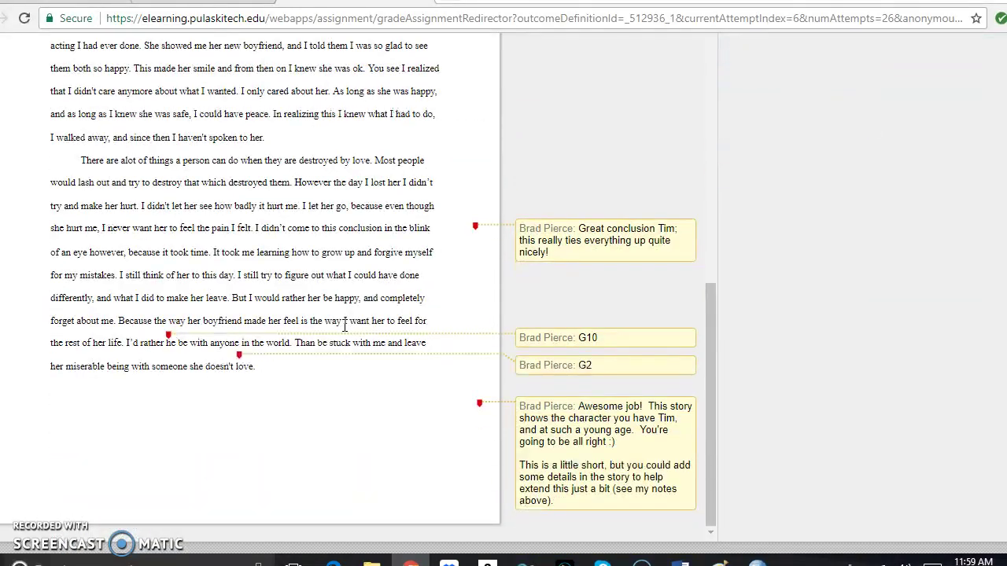
scroll(344, 327, "up", 10)
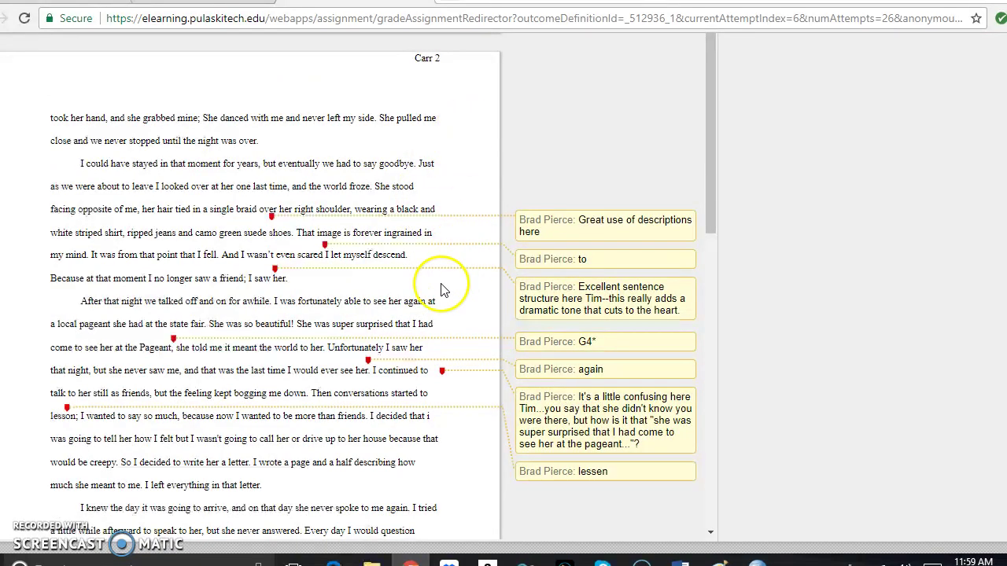
- Look over the instructor's margin comments on the remaining pages through the conclusion, and return to the first page
scroll(440, 291, "down", 5)
scroll(438, 295, "down", 7)
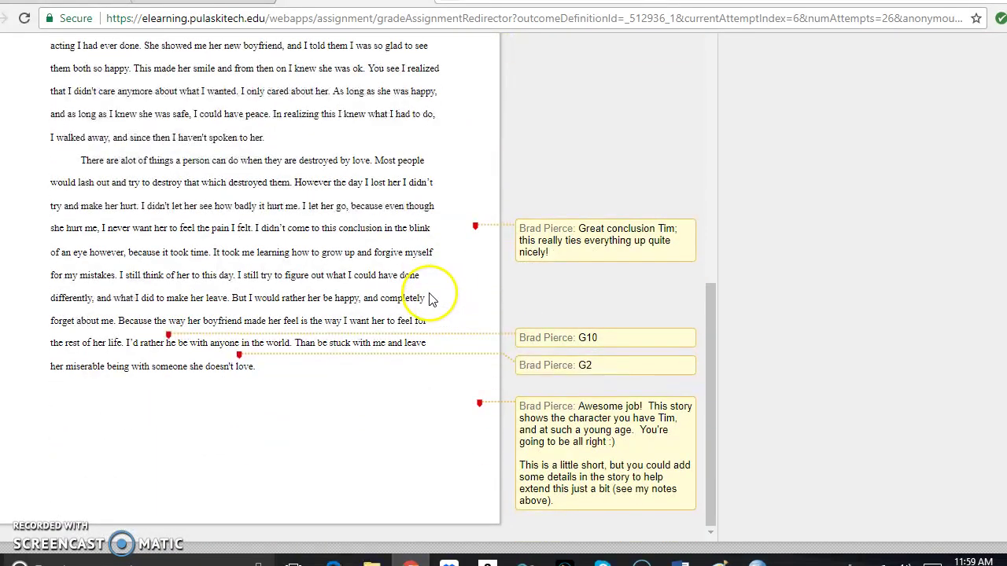
scroll(430, 299, "up", 3)
scroll(430, 299, "down", 1)
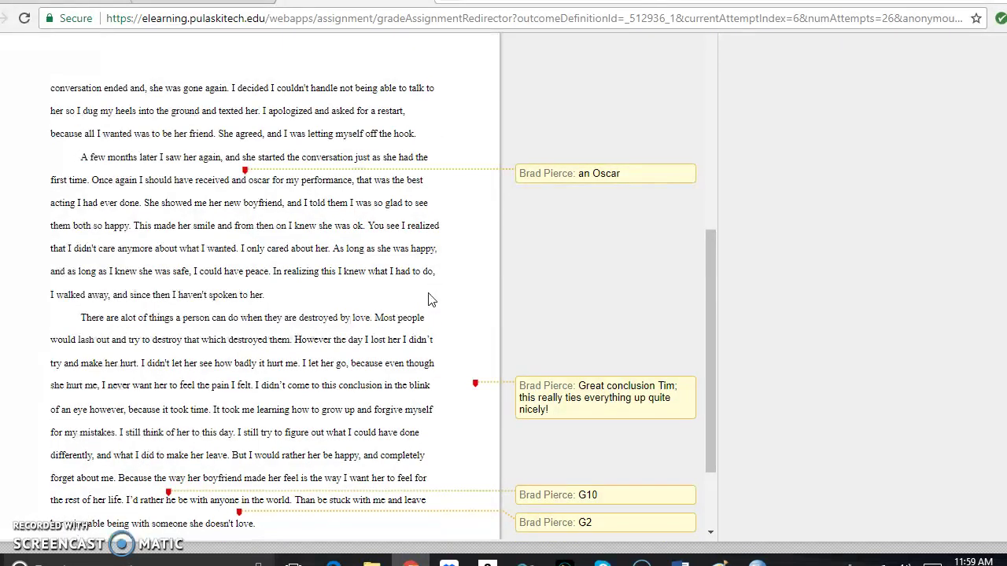
left_click(437, 273)
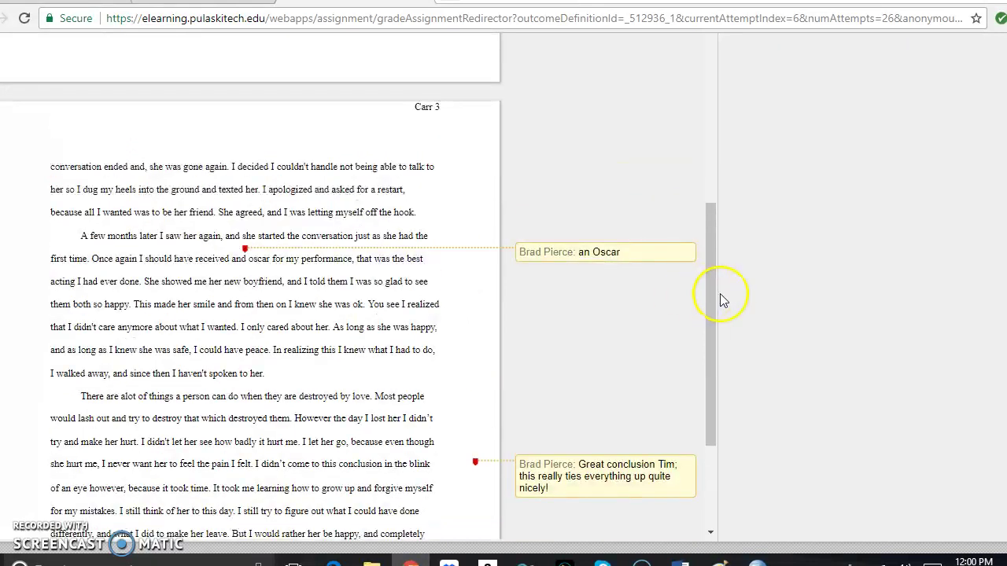
left_click_drag(710, 344, 727, 45)
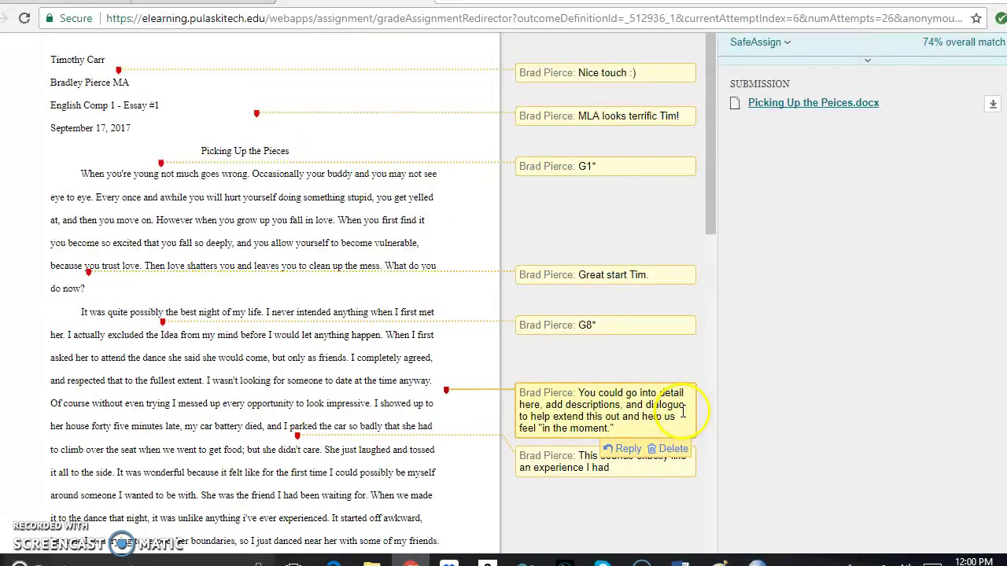
- Point out the editing codes G1*, G8*, G4*, G10 and G2 in the margin comments across all three pages
mouse_move(588, 165)
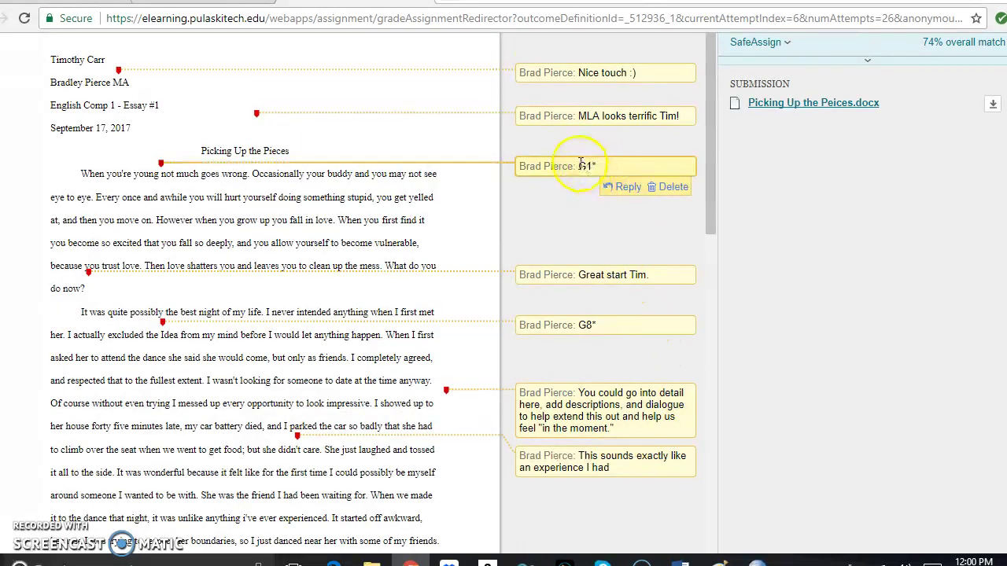
double_click(582, 324)
left_click_drag(714, 200, 704, 418)
double_click(587, 306)
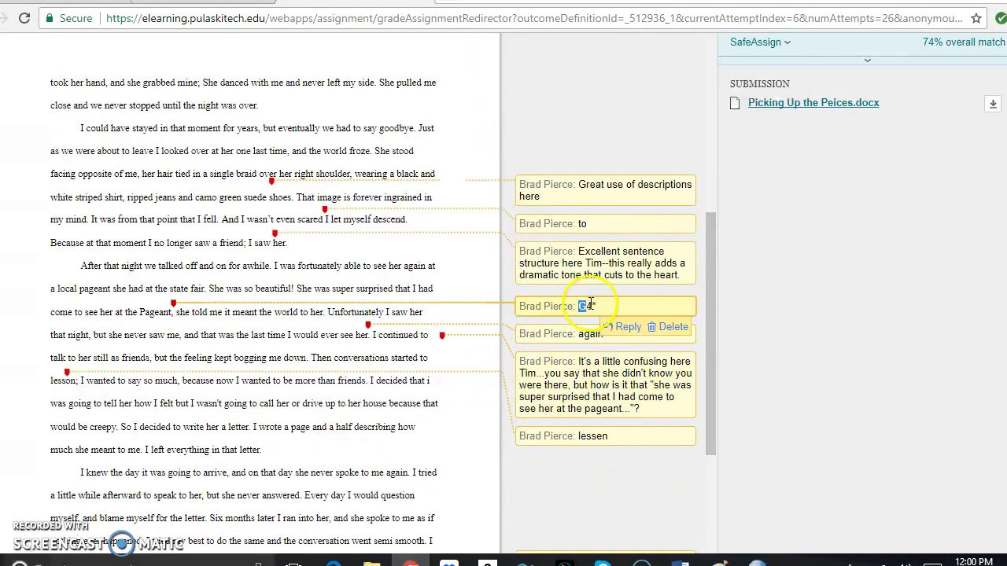
left_click_drag(719, 287, 711, 490)
scroll(615, 437, "down", 2)
scroll(614, 442, "down", 1)
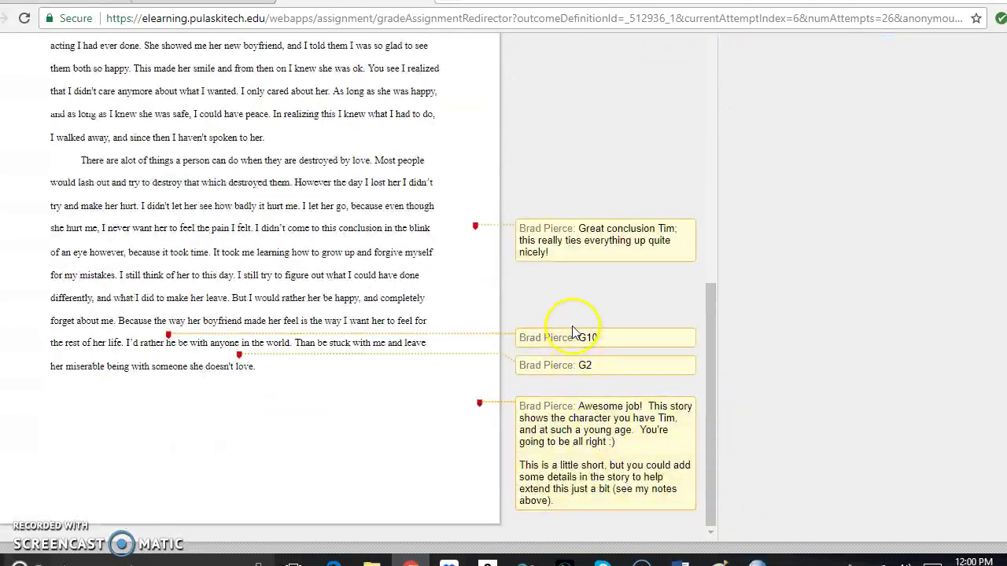
double_click(588, 337)
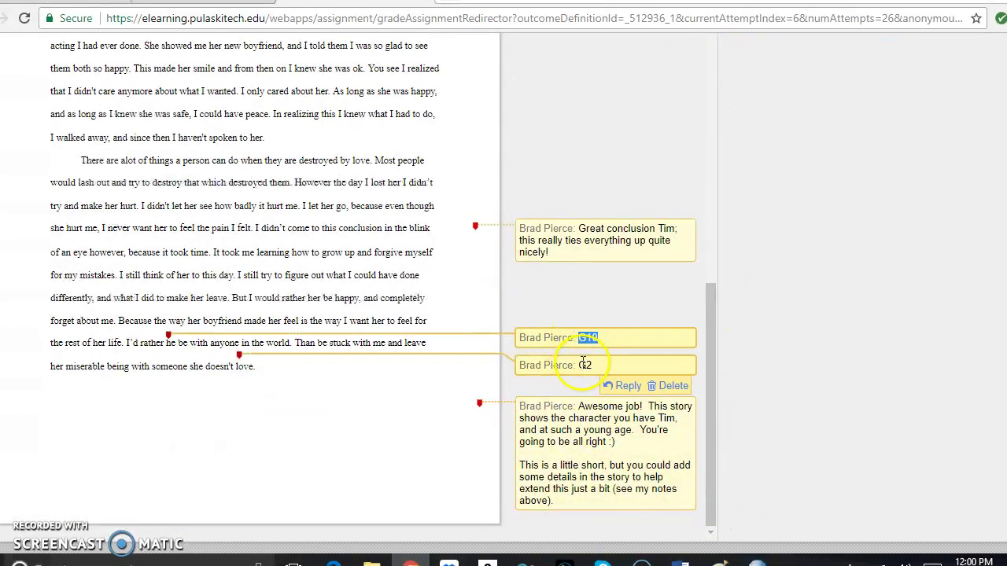
double_click(585, 365)
- Return to the first page and select the G1* code beside the essay's opening sentence
left_click_drag(716, 323, 712, 33)
scroll(638, 167, "up", 5)
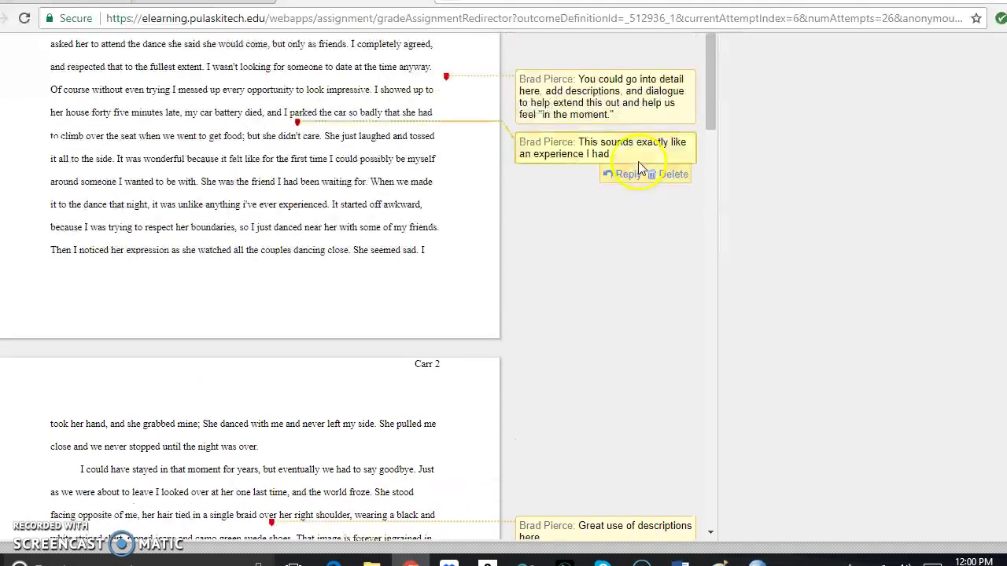
scroll(638, 168, "up", 2)
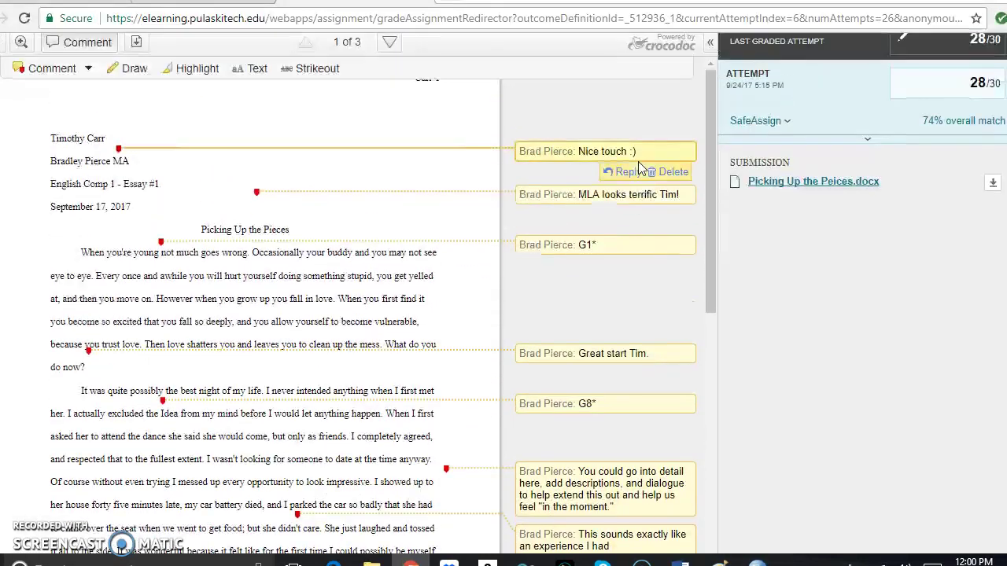
left_click(675, 216)
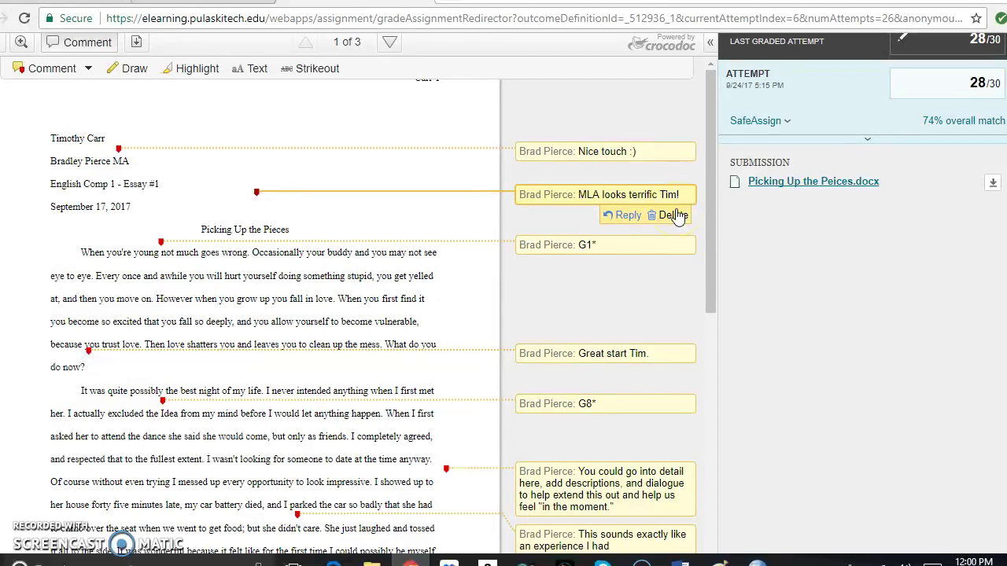
left_click(597, 244)
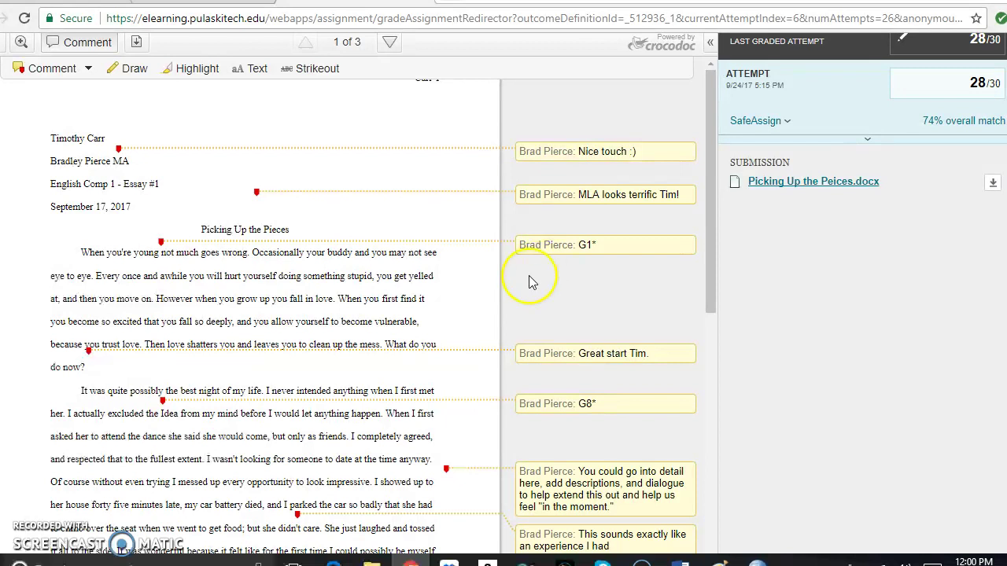
left_click(580, 244)
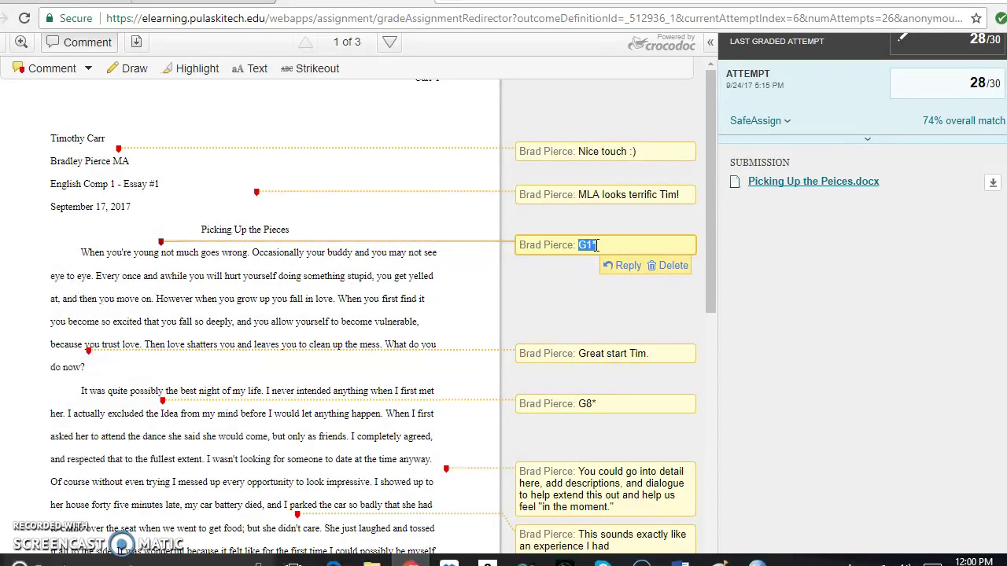
- Switch to the Revision and Editing Key document in Word and read the G1 Comma usage entry under Grammar
mouse_move(681, 560)
left_click(559, 472)
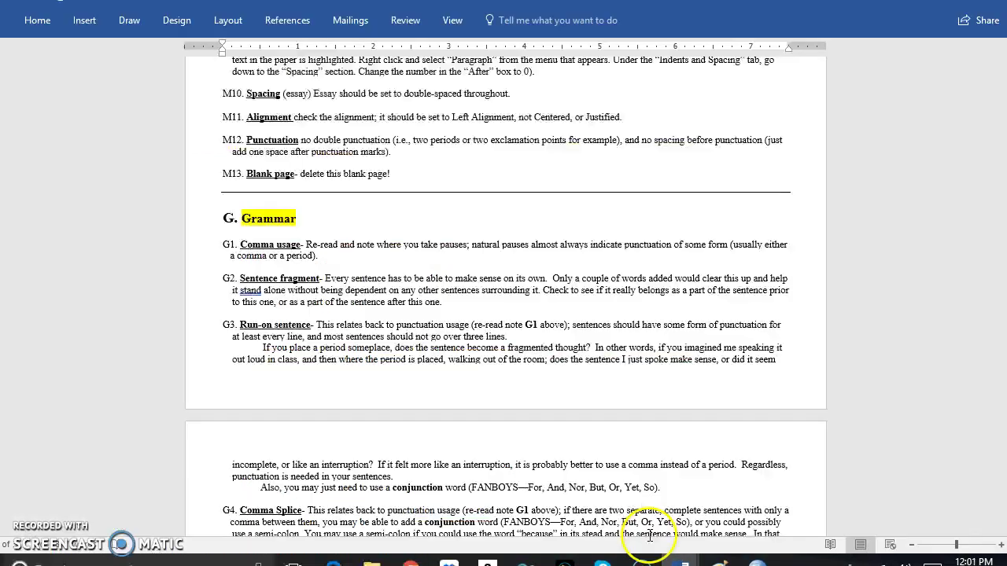
left_click(296, 250)
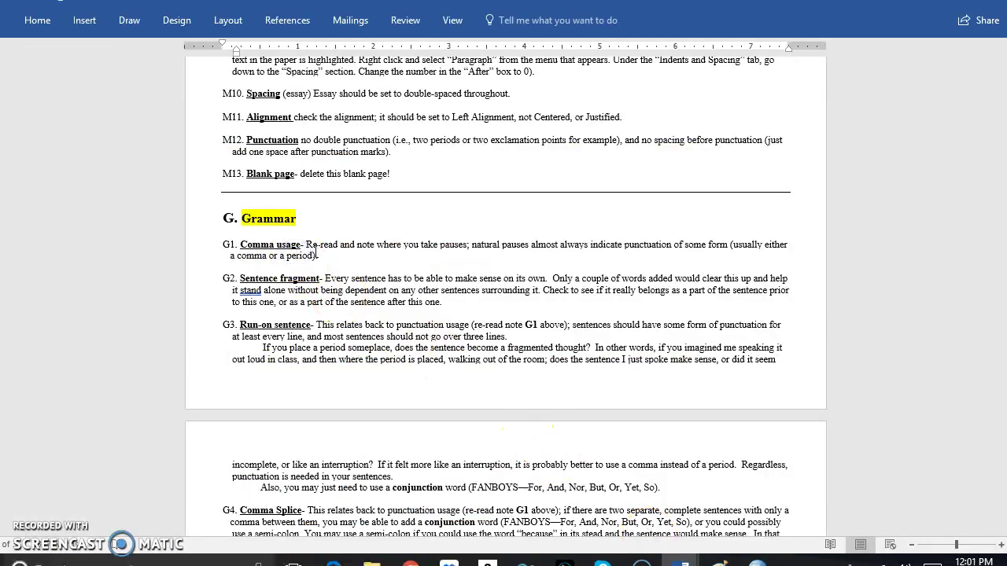
- Switch to the Picking Up the Pieces Track Changes document and examine the tracked comma and wording edits in the opening paragraph
mouse_move(681, 560)
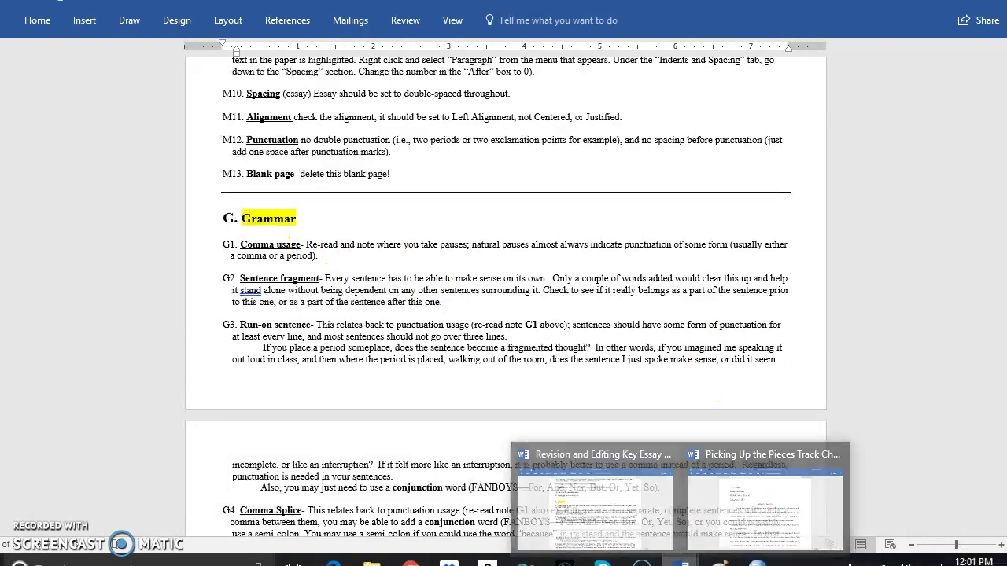
left_click(747, 487)
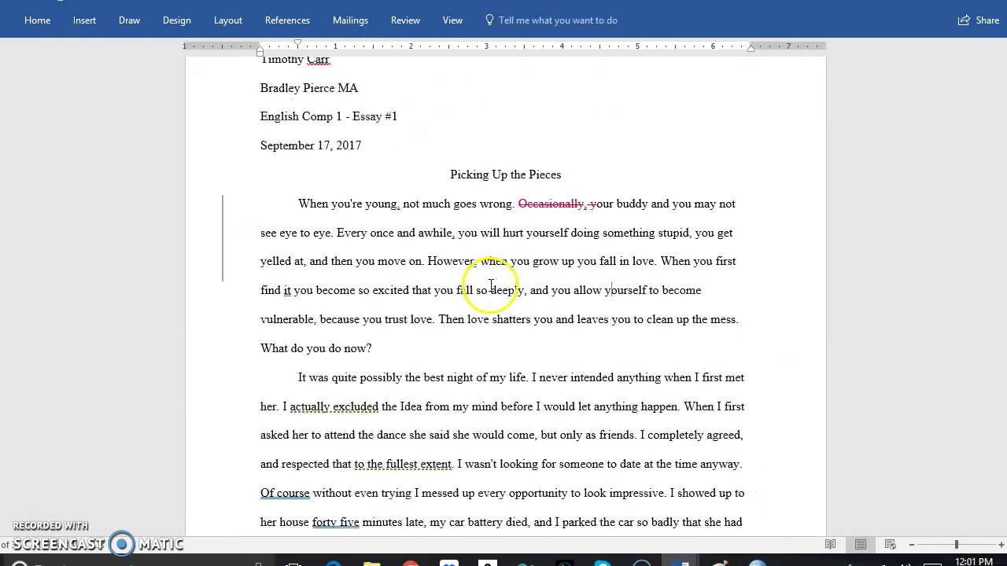
scroll(491, 285, "down", 1)
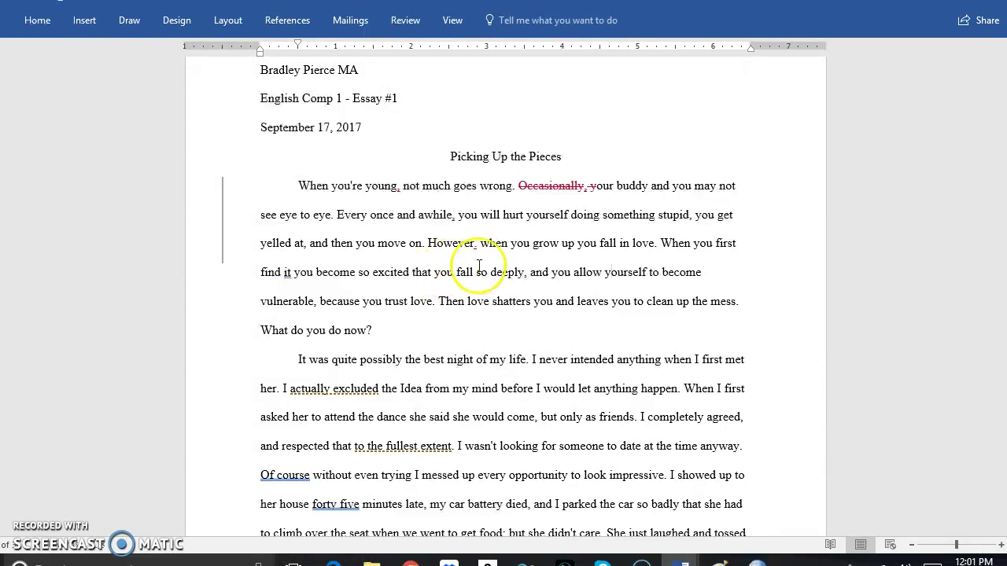
scroll(495, 266, "down", 1)
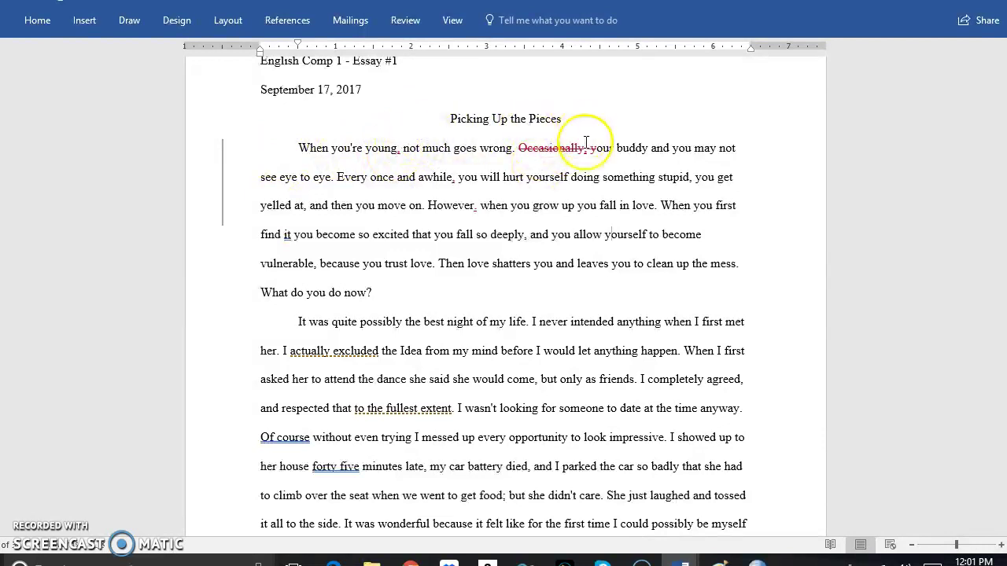
mouse_move(585, 155)
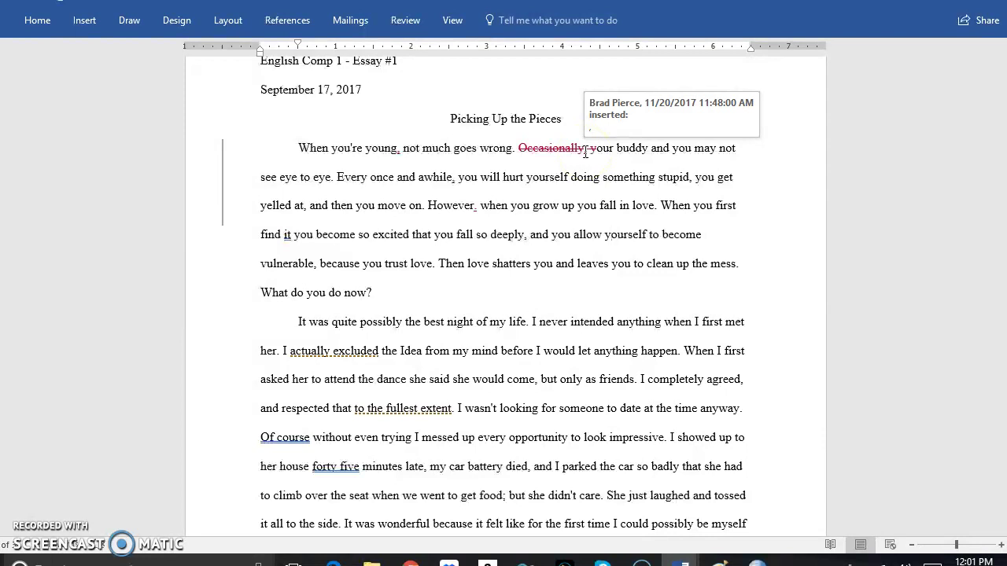
left_click(452, 178)
scroll(553, 209, "up", 3)
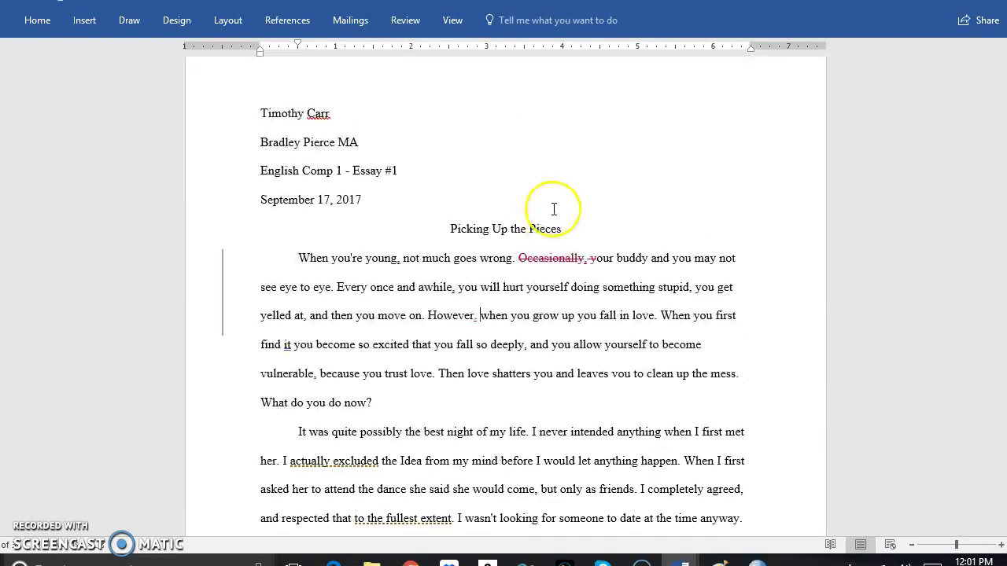
- Check that Track Changes is on and insert a comma after "find it" in the opening paragraph
left_click(405, 20)
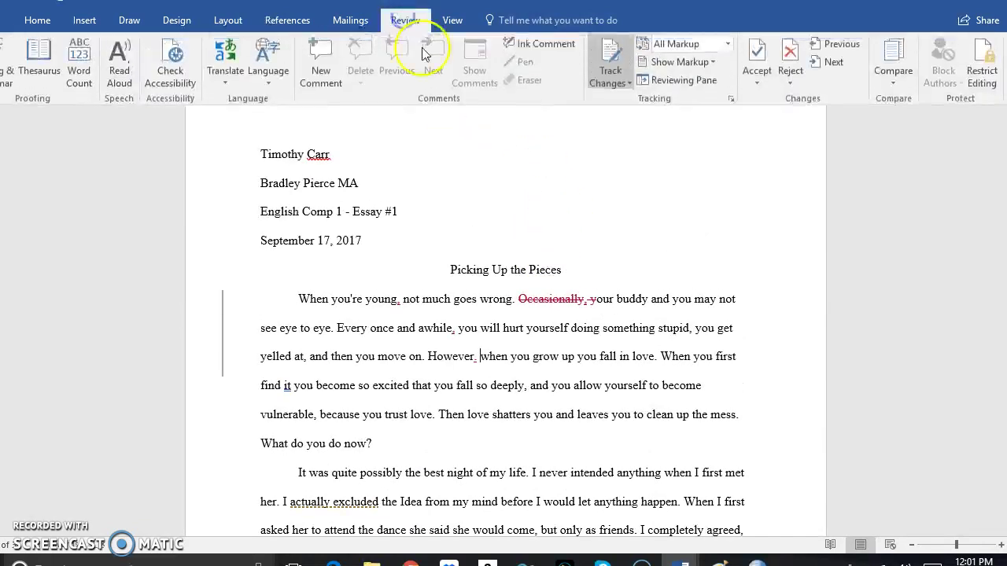
left_click(478, 359)
scroll(502, 361, "down", 2)
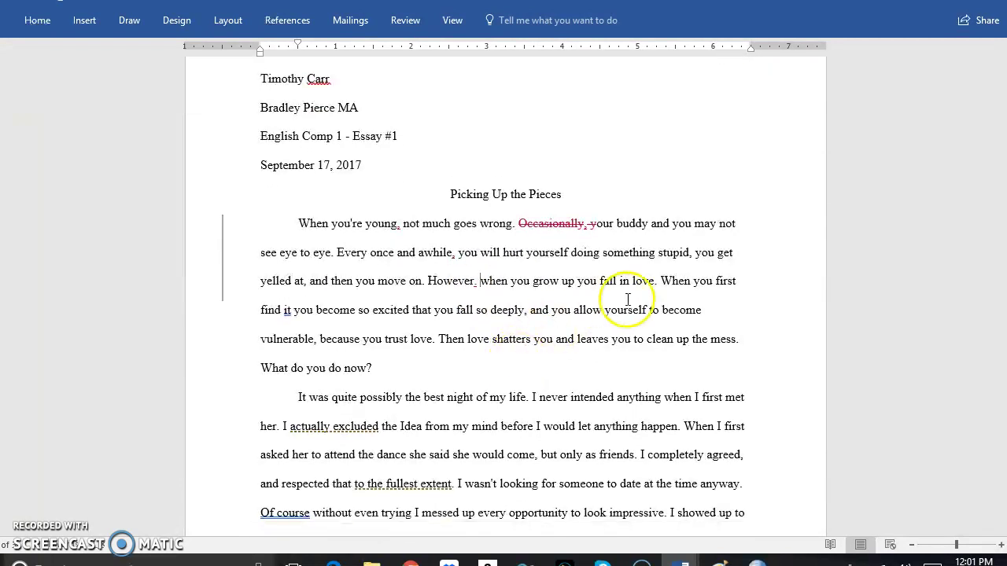
left_click(291, 308)
type(",")
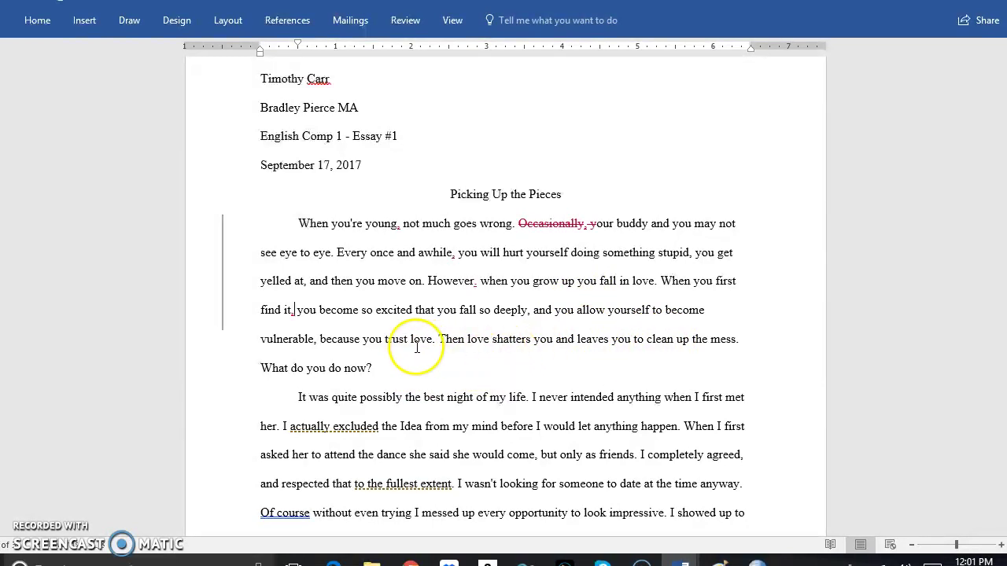
- Highlight the whole opening paragraph as the passage to check for comma usage
left_click_drag(299, 224, 375, 369)
left_click(362, 319)
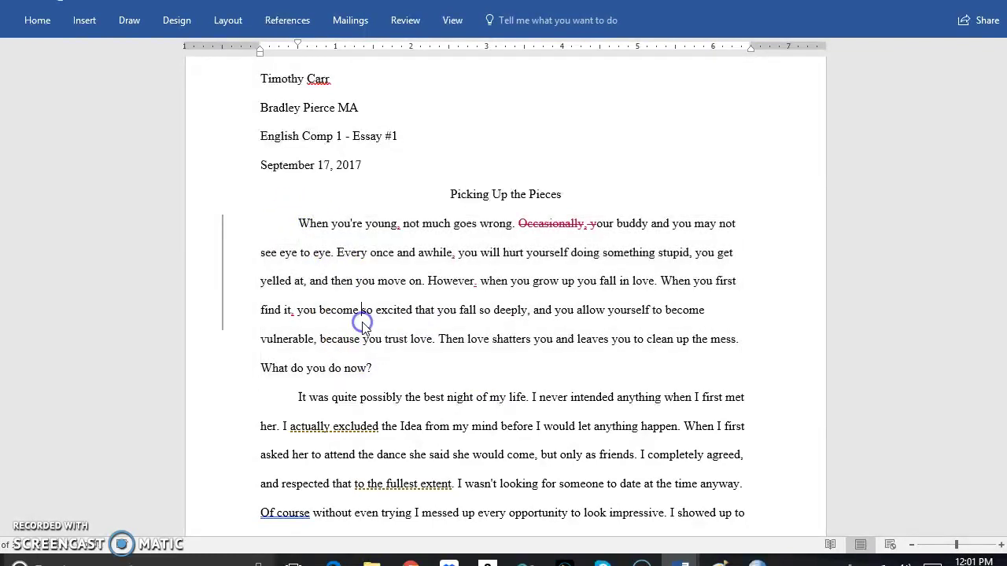
scroll(359, 303, "down", 2)
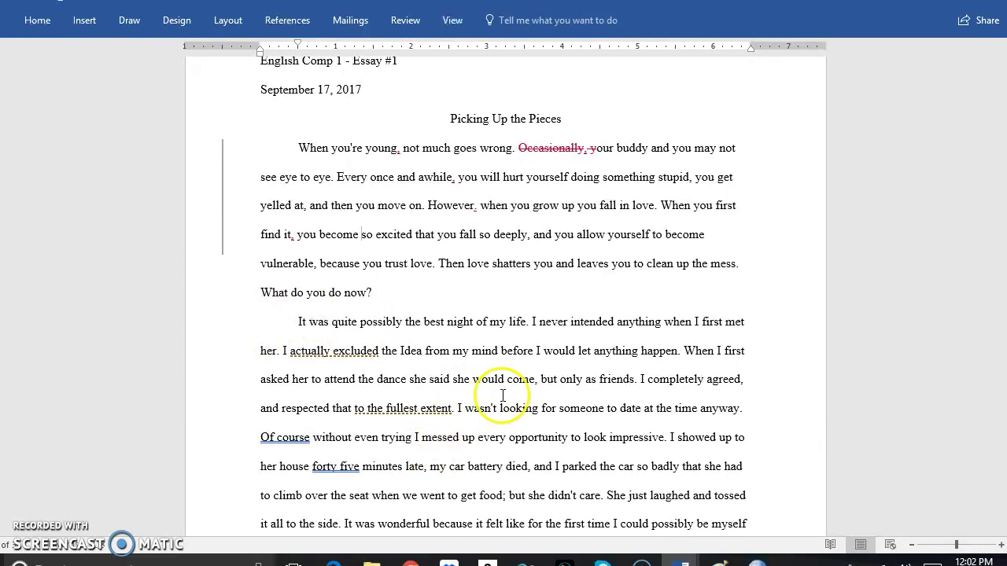
scroll(511, 386, "up", 2)
left_click_drag(371, 368, 294, 219)
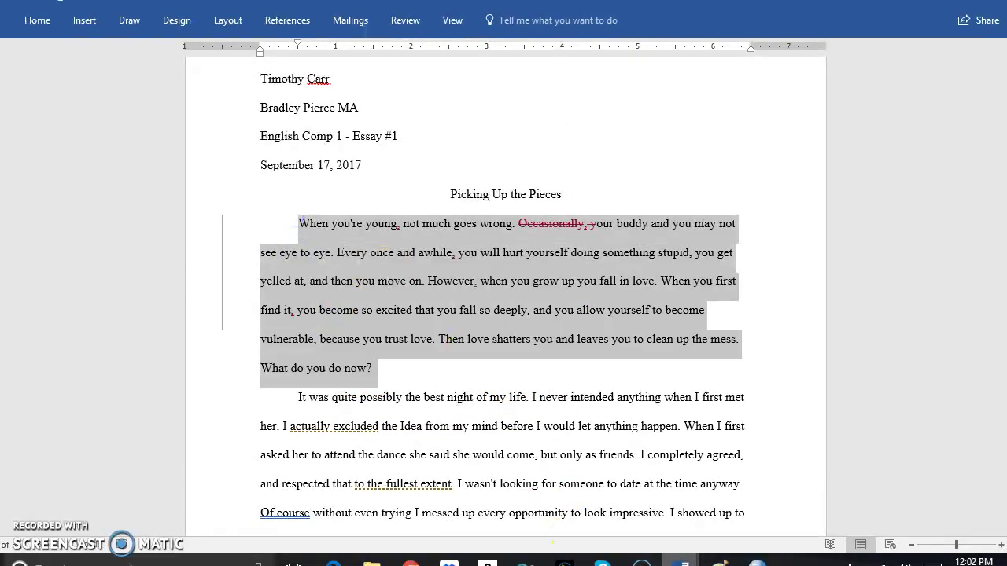
- Switch back to the graded submission in the browser and find the G8* and G4* codes that follow G1*
left_click(681, 559)
left_click(411, 560)
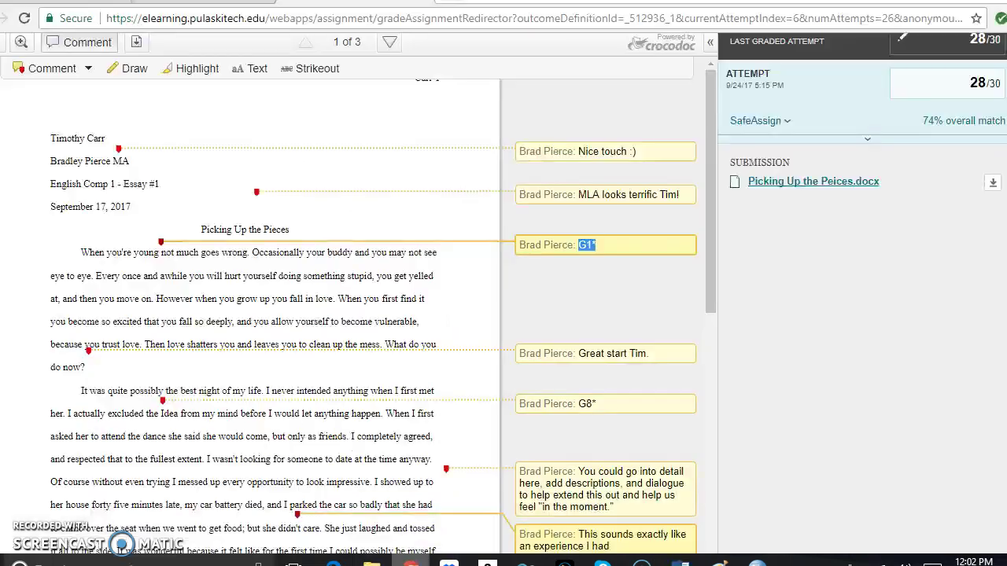
left_click(591, 406)
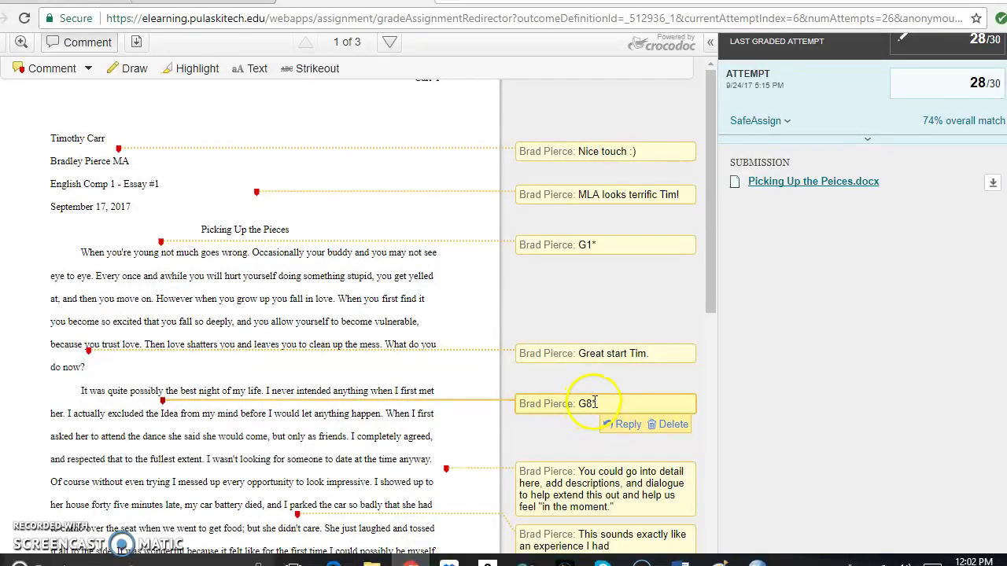
scroll(594, 403, "down", 10)
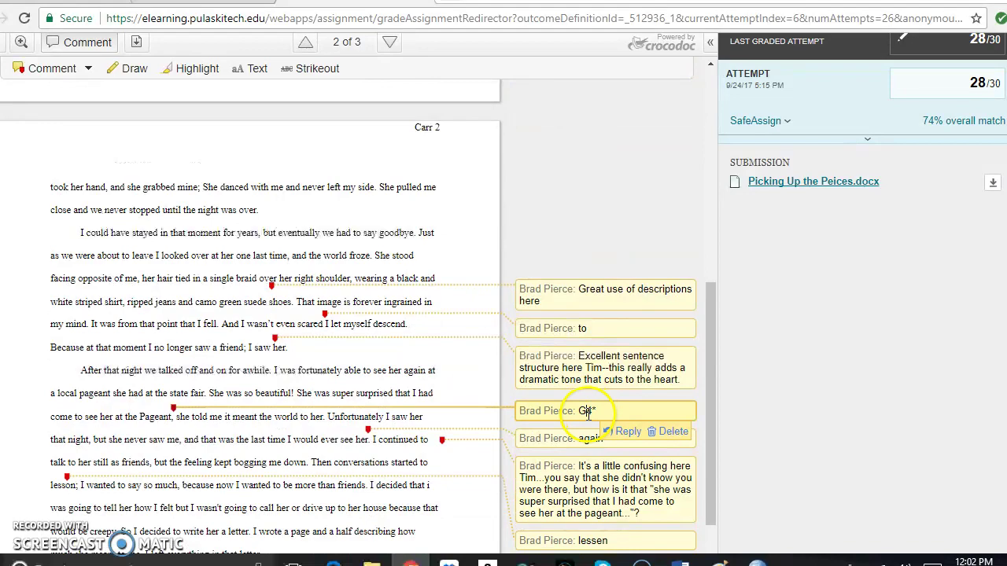
scroll(588, 412, "up", 15)
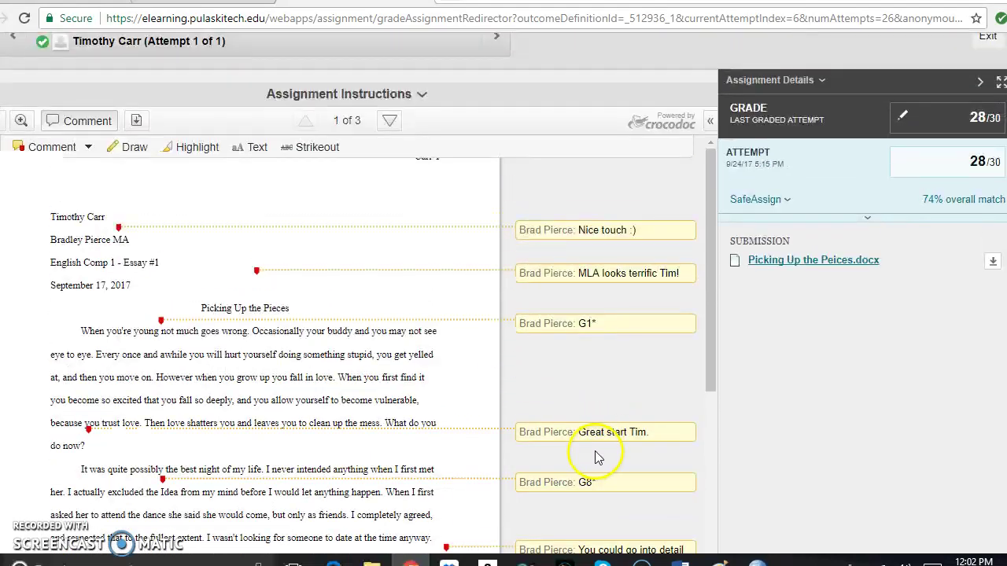
- Trace the G8* code to its marker in the second paragraph and the G4* code to its marker on page 2
scroll(595, 457, "down", 2)
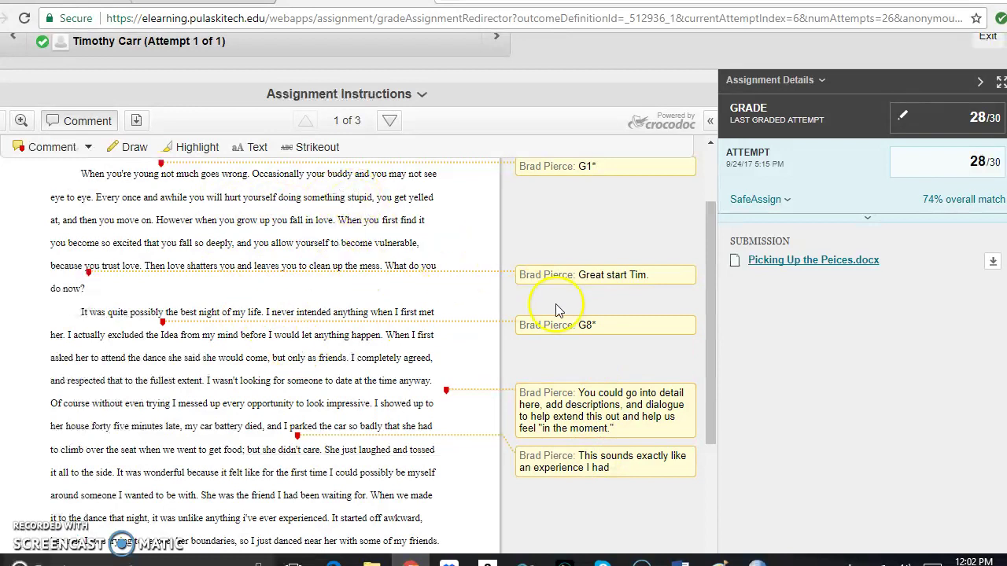
left_click(603, 327)
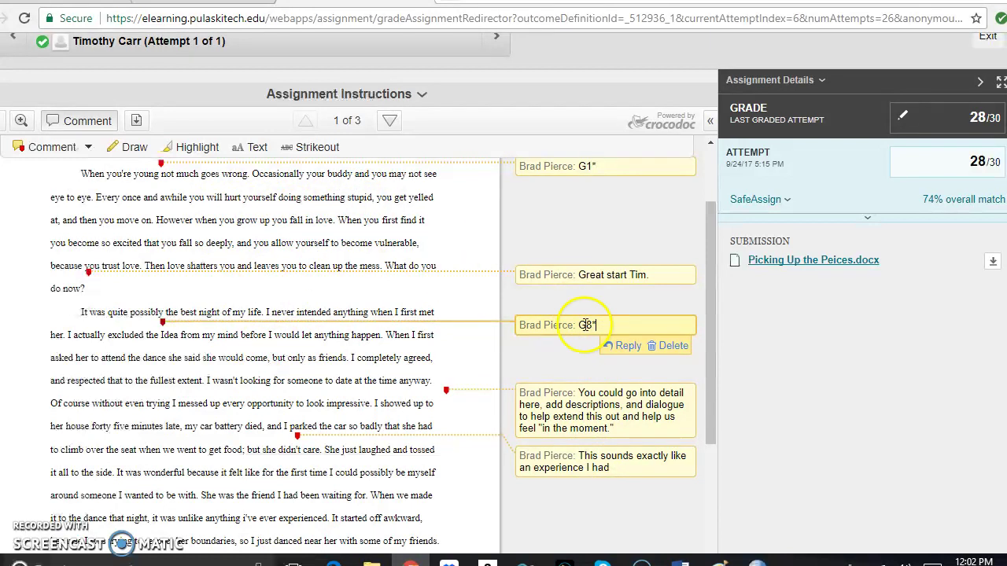
double_click(582, 325)
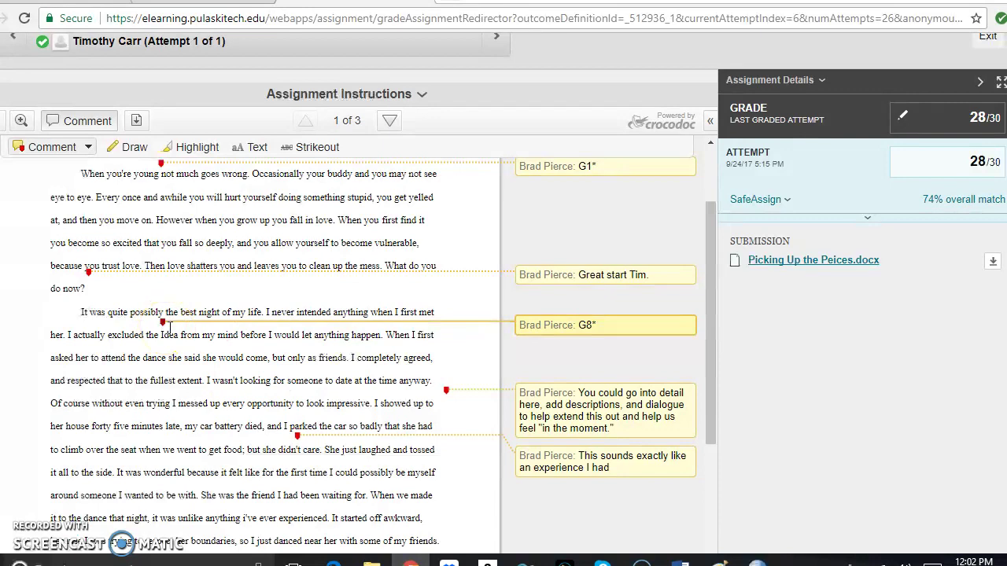
scroll(169, 327, "down", 12)
left_click(173, 327)
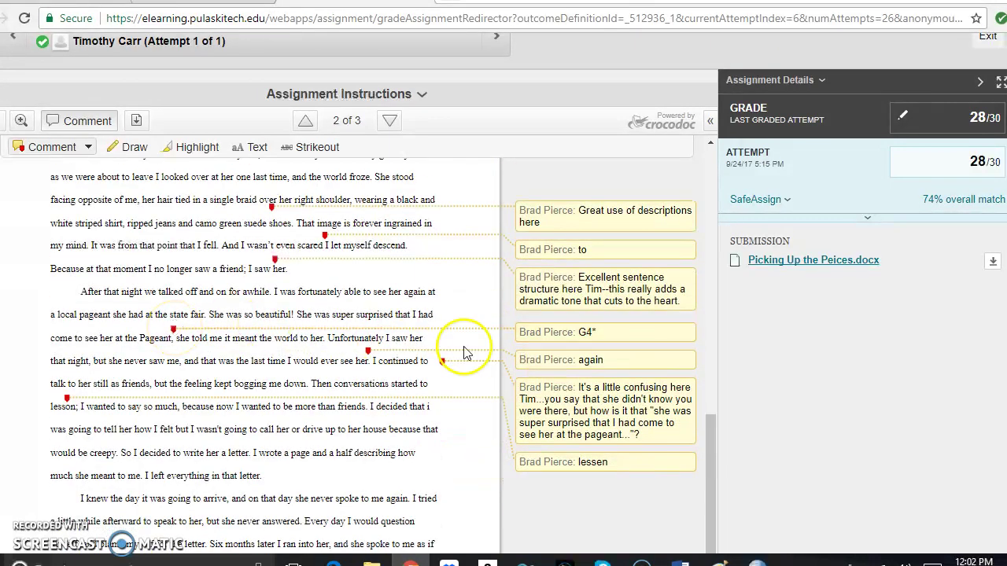
- Inspect the G4* comment on page 2 and the G8* comment on the second paragraph of the graded essay
left_click(611, 332)
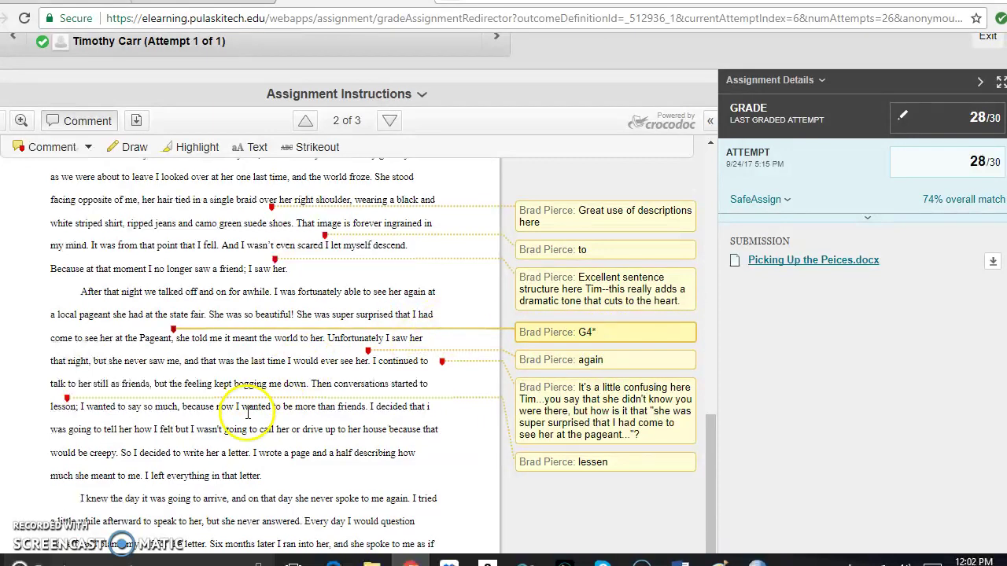
scroll(248, 412, "up", 10)
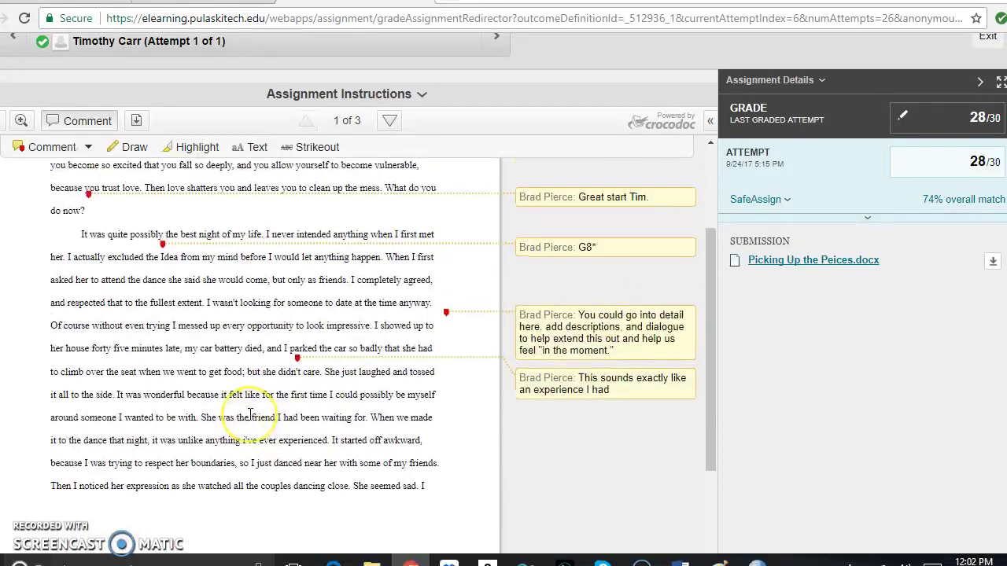
scroll(250, 415, "up", 3)
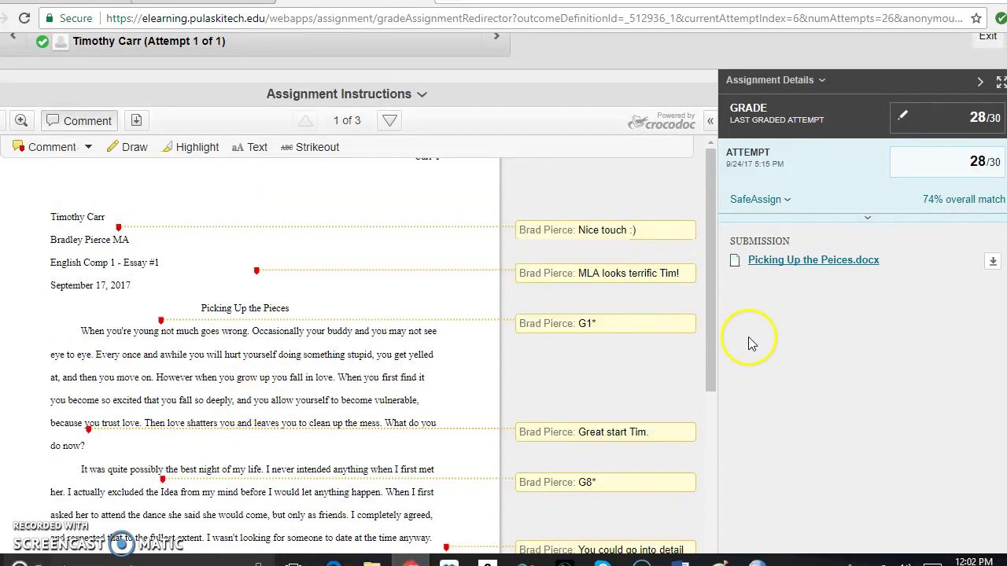
left_click_drag(709, 198, 706, 281)
mouse_move(618, 237)
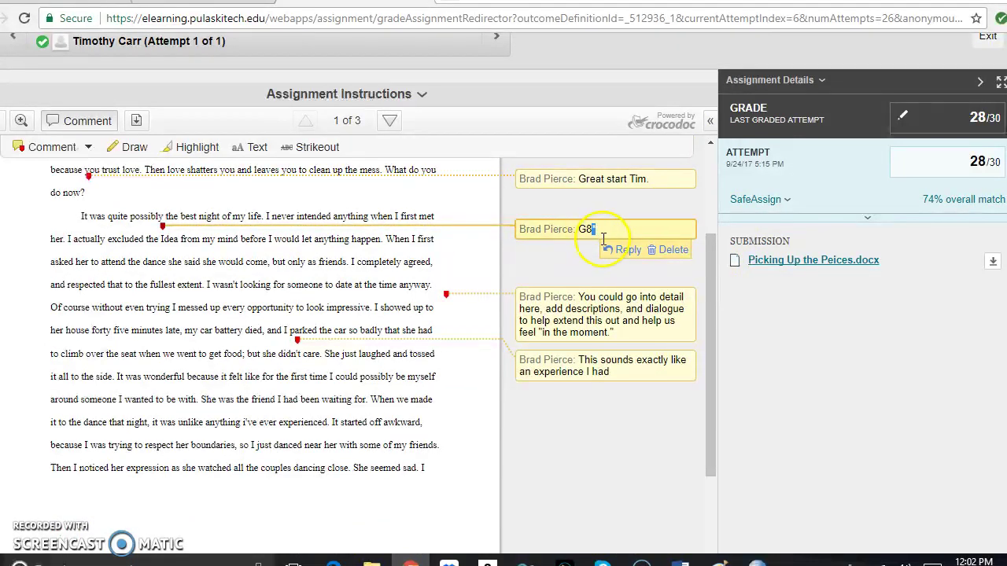
mouse_move(657, 409)
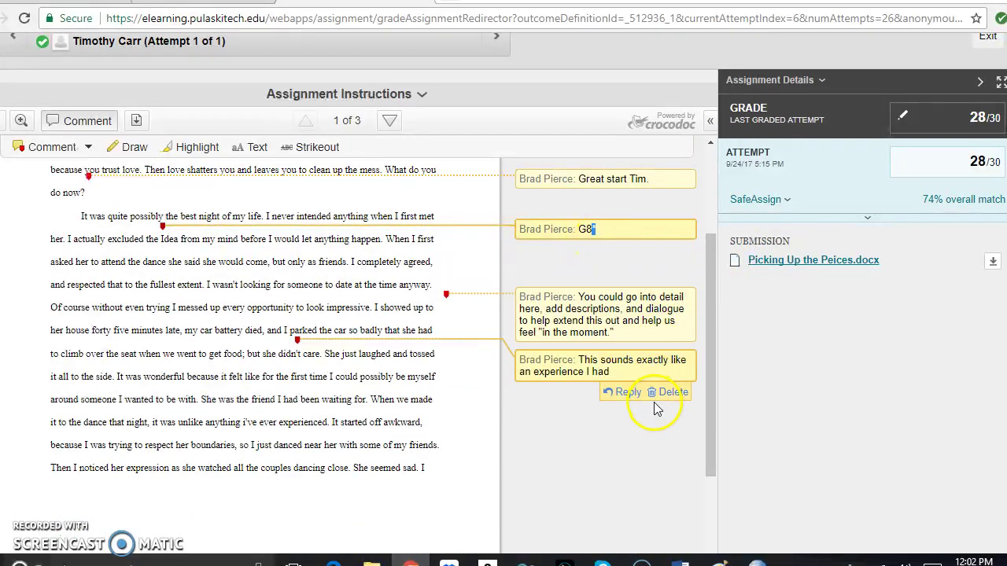
- Review the instructor's comments from the start of the graded essay through the word corrections on page 2
left_click_drag(715, 310, 713, 201)
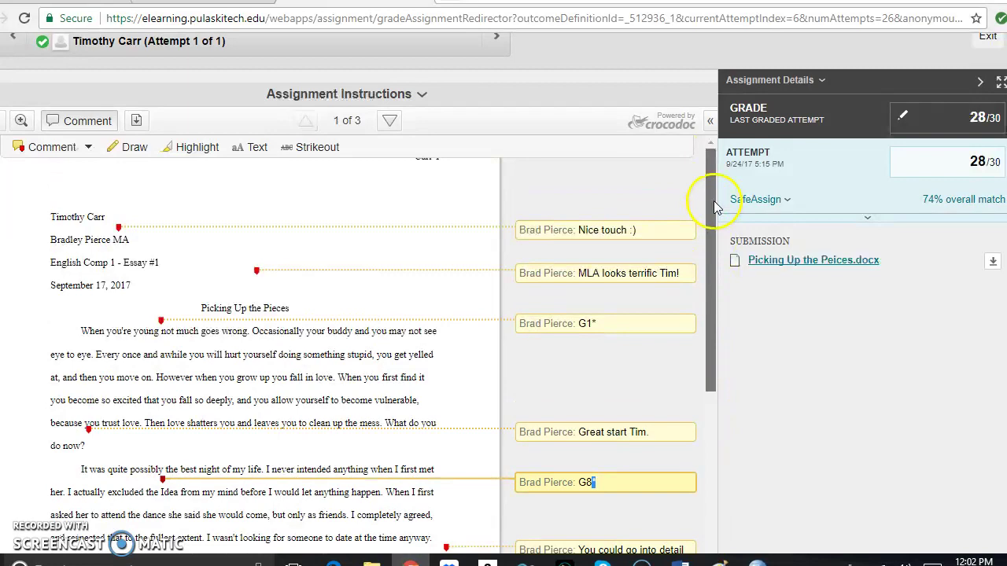
scroll(460, 270, "down", 8)
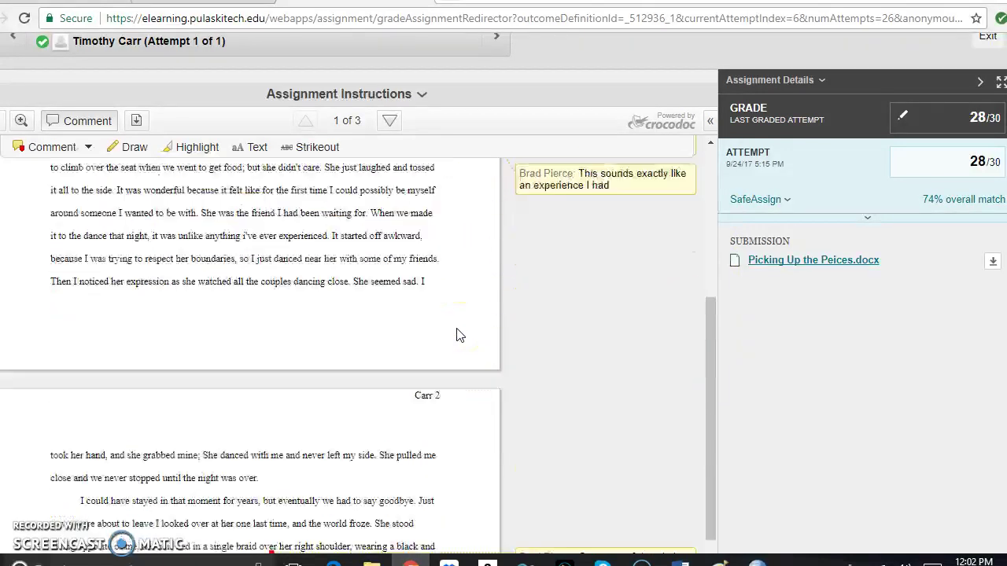
scroll(460, 336, "down", 5)
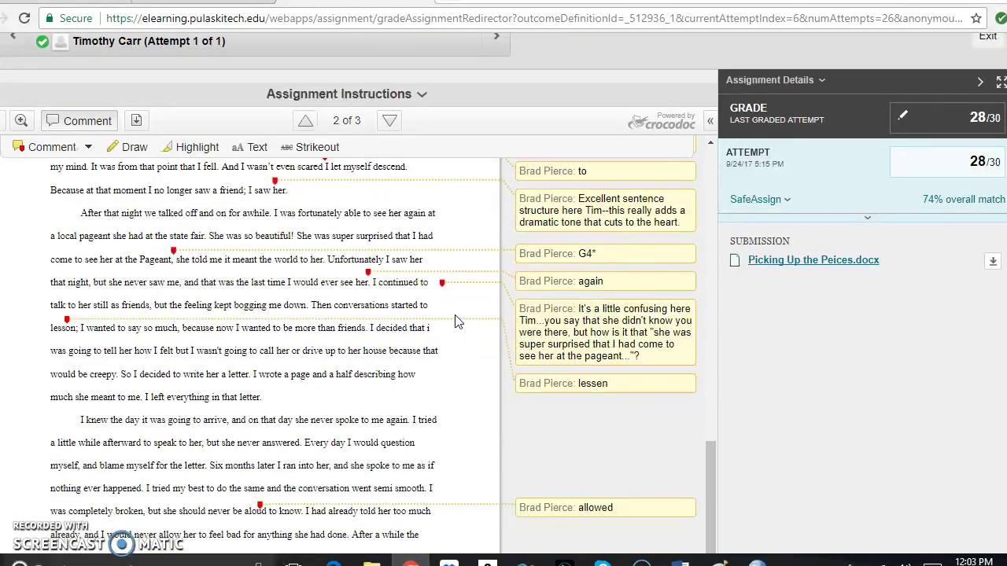
- Switch to the Track Changes version of the essay in Word and look through its paragraphs from page 1 to page 2
mouse_move(681, 560)
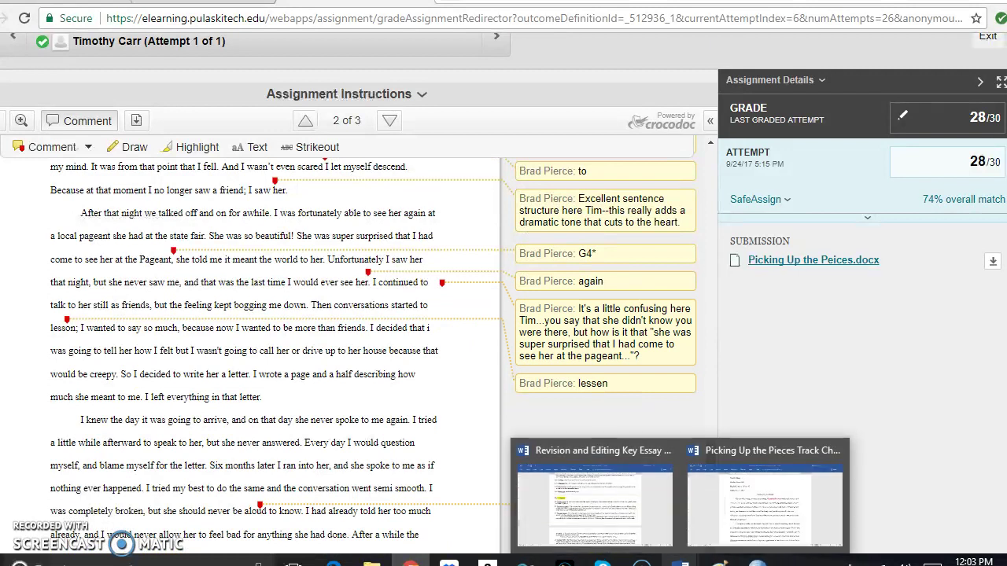
left_click(732, 546)
left_click(574, 340)
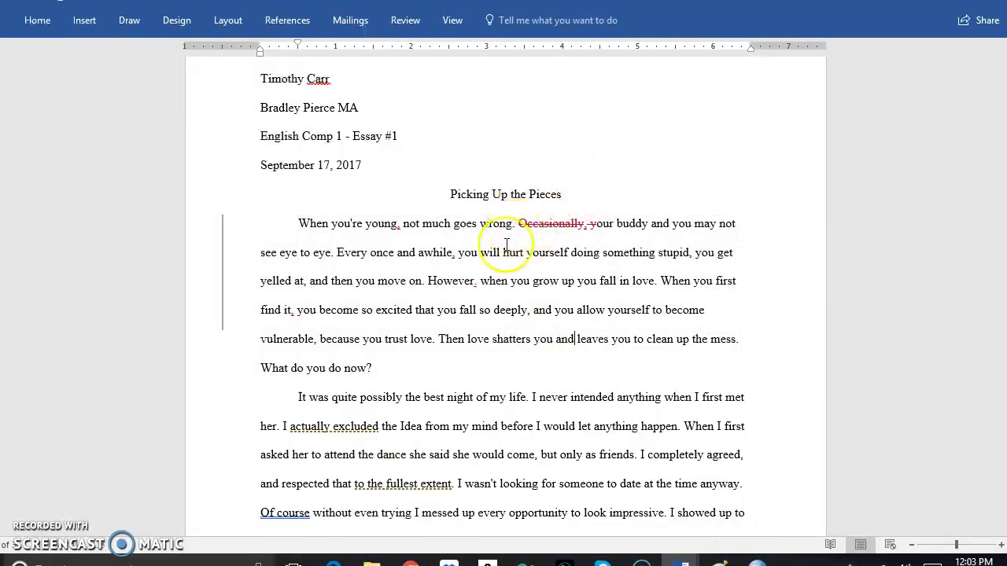
scroll(526, 307, "down", 2)
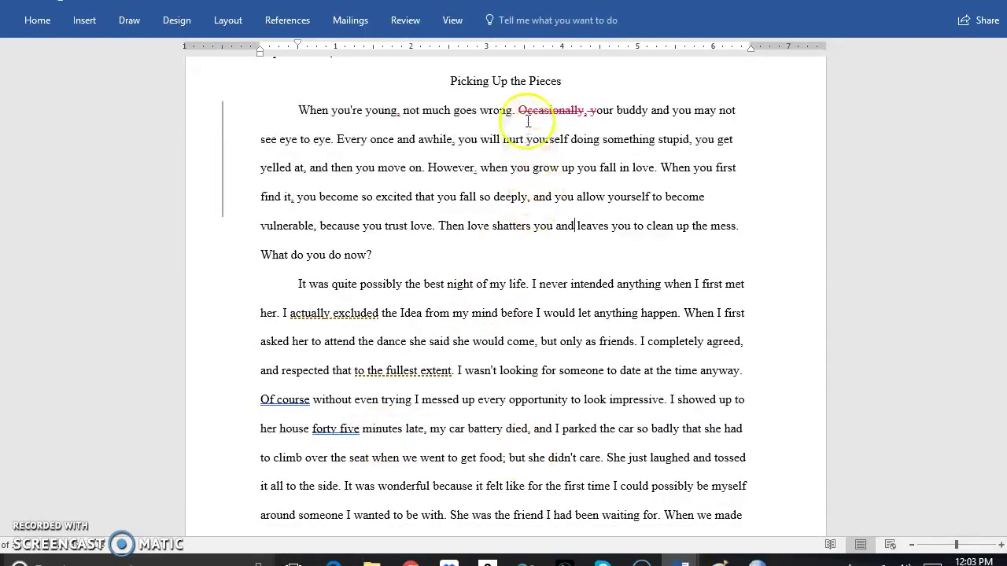
scroll(608, 366, "down", 2)
scroll(608, 366, "down", 10)
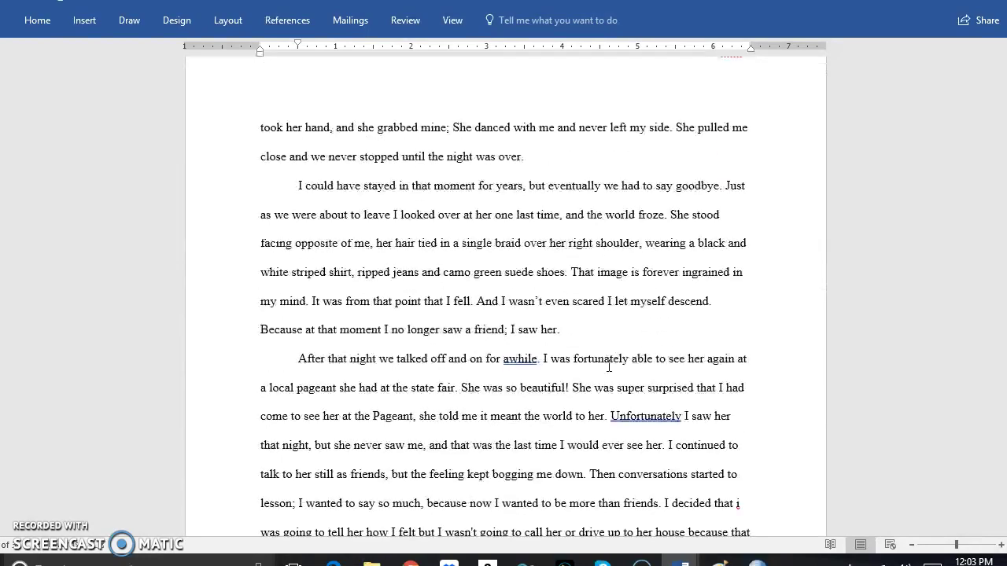
scroll(511, 405, "down", 3)
scroll(514, 408, "up", 15)
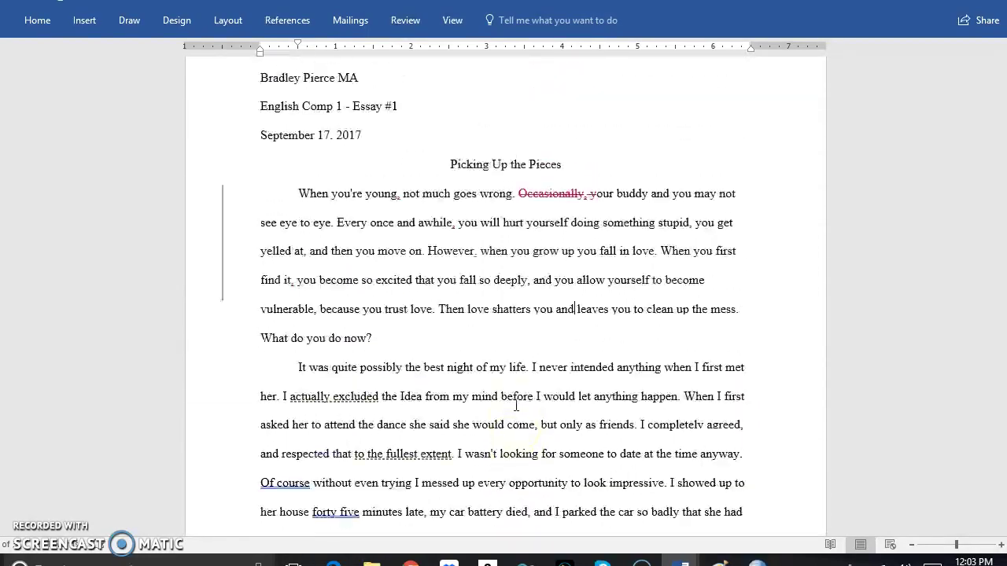
scroll(516, 405, "up", 2)
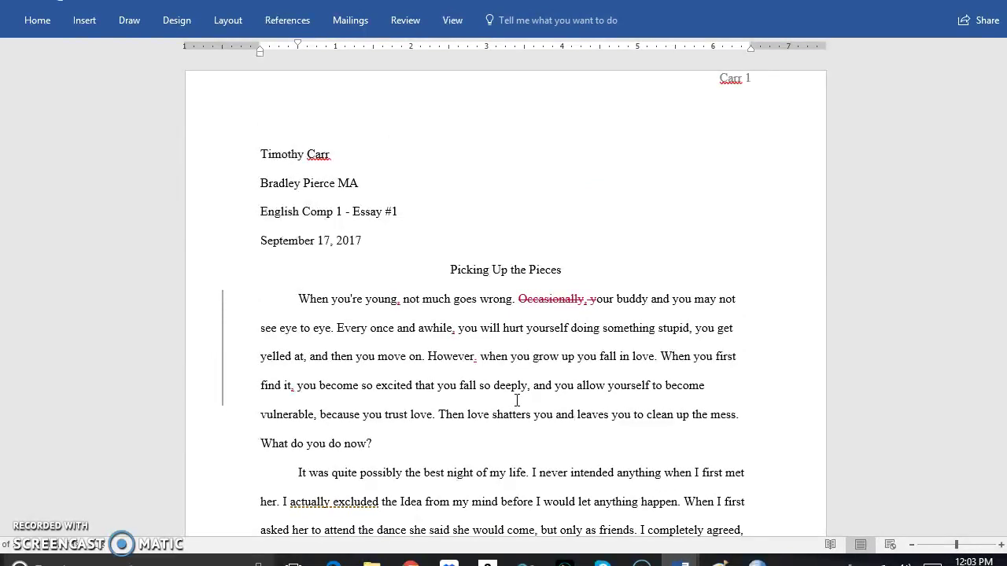
- Save the revised essay to the Desktop as a Word document named "Picking Up the Pieces Track Changes Version"
mouse_move(573, 315)
left_click(6, 20)
left_click(11, 176)
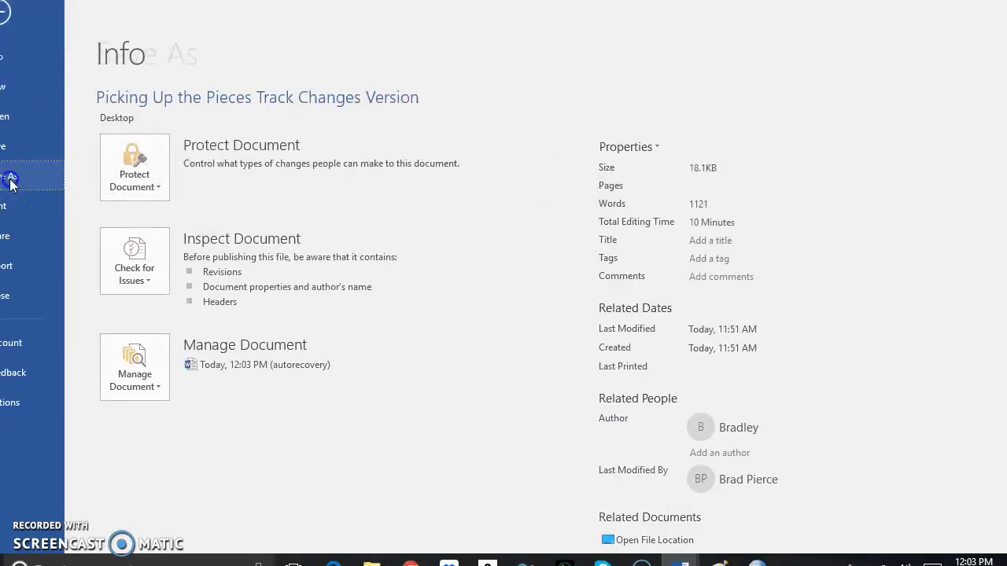
left_click(417, 102)
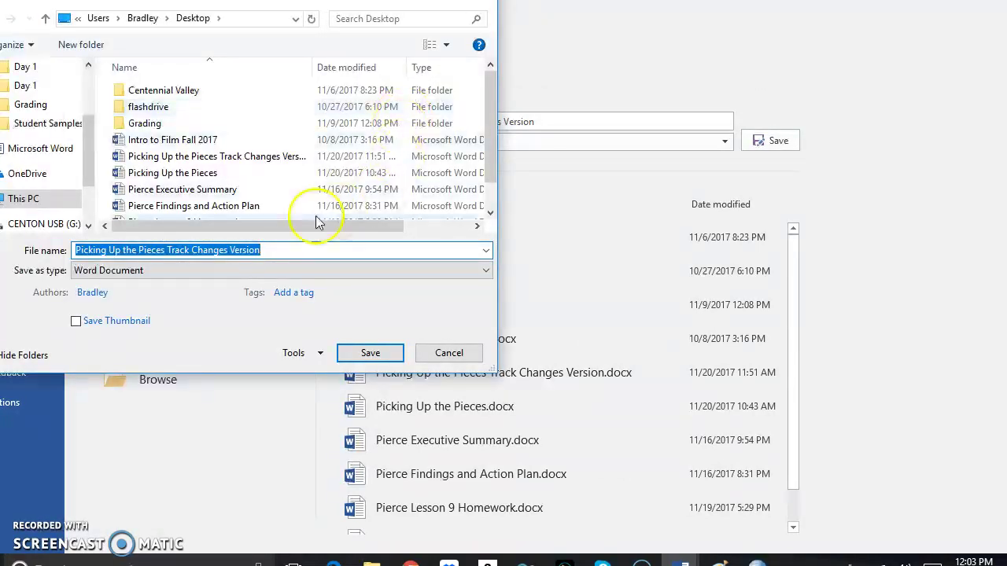
left_click(269, 251)
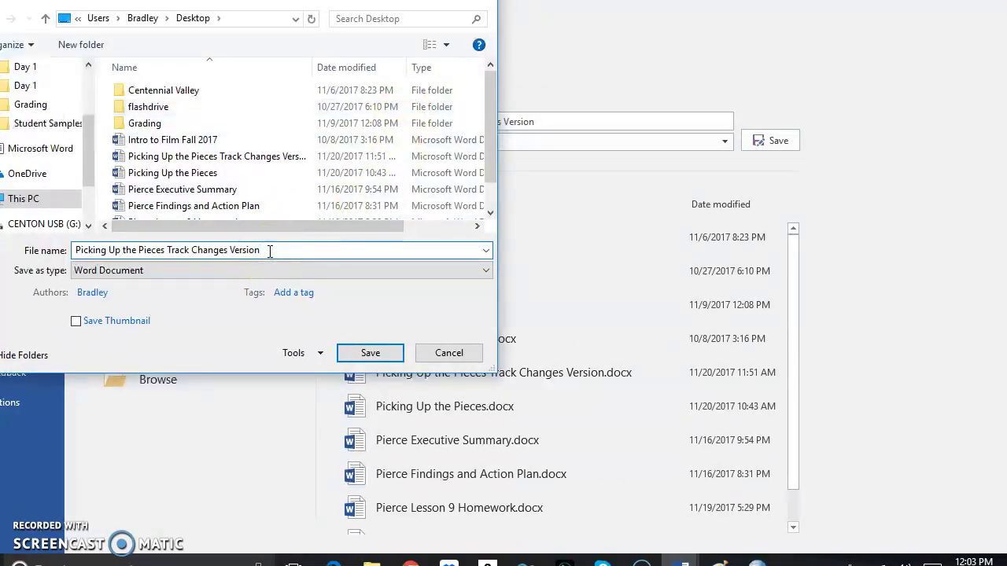
left_click_drag(189, 250, 227, 248)
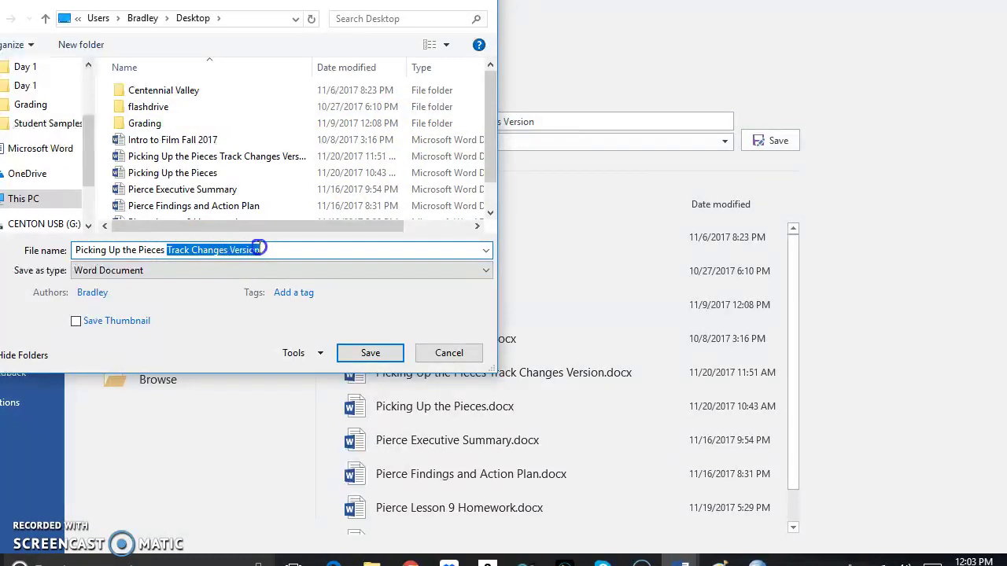
left_click(358, 353)
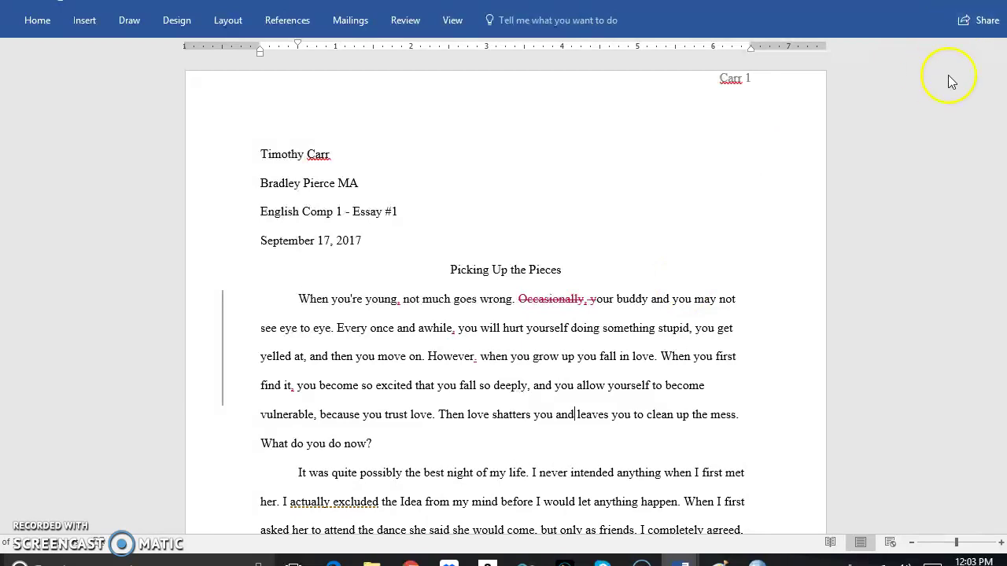
- Switch to the graded submission in the browser, download "Picking Up the Peices.docx", and open it in Word with editing enabled
key("alt+Tab")
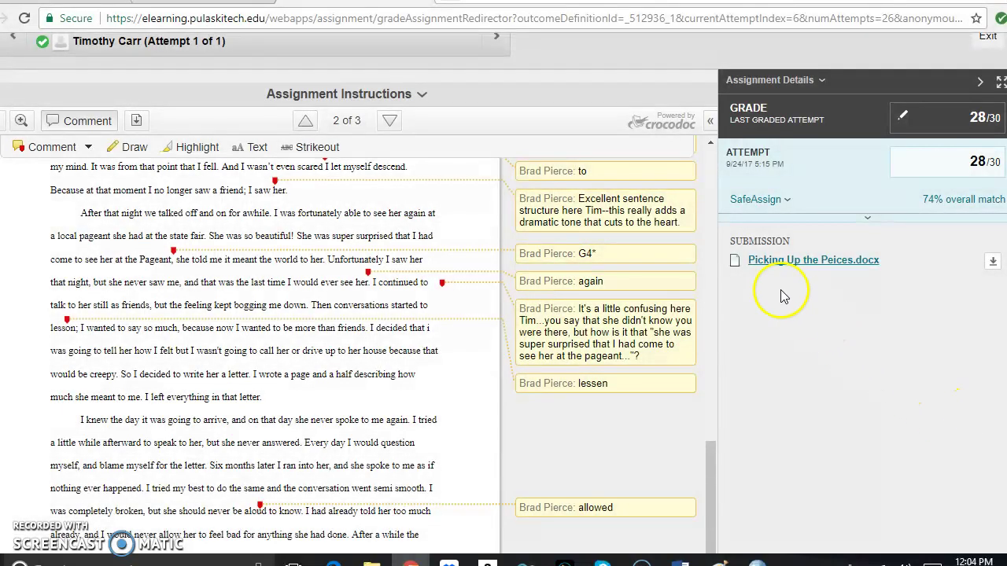
left_click(992, 265)
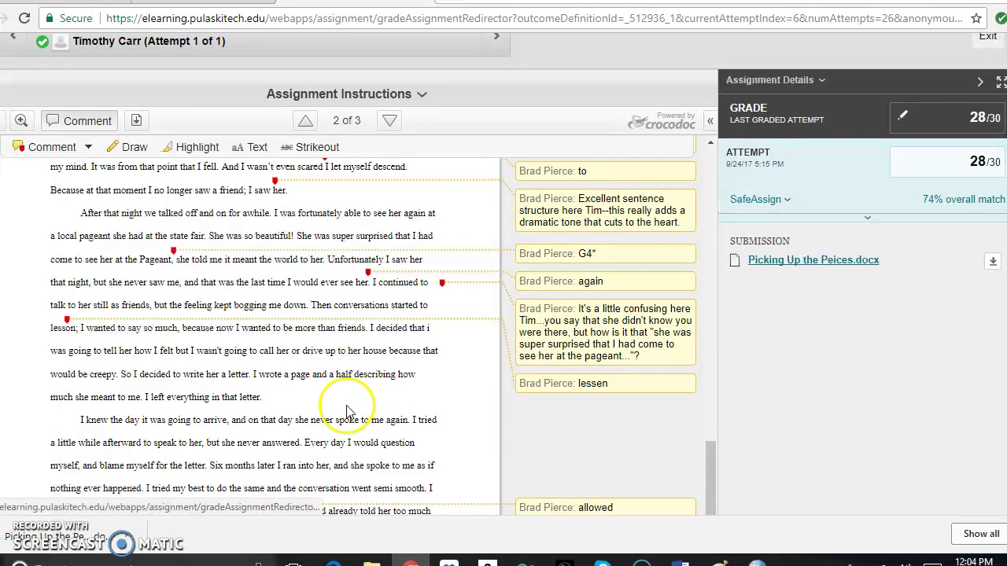
left_click(114, 551)
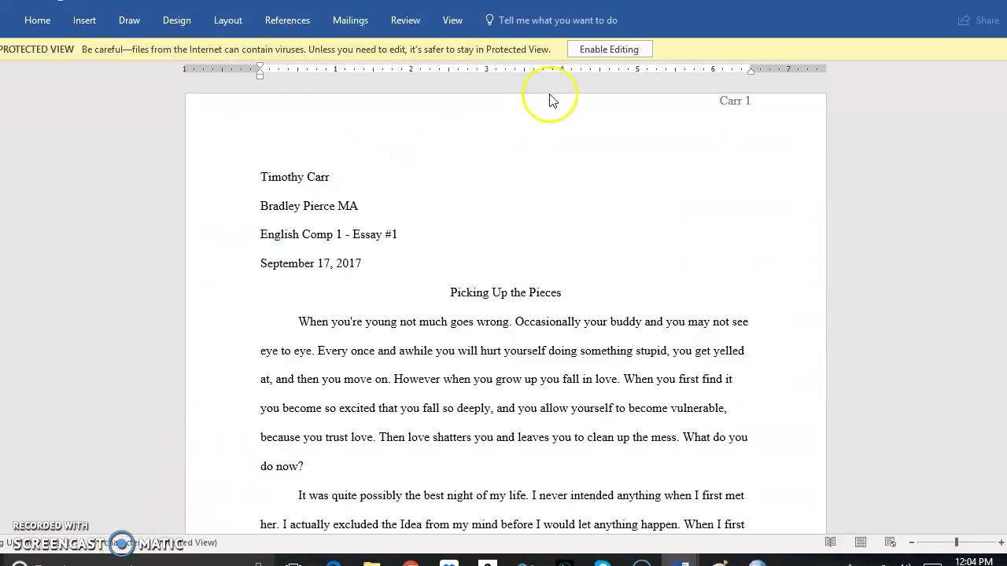
left_click(613, 49)
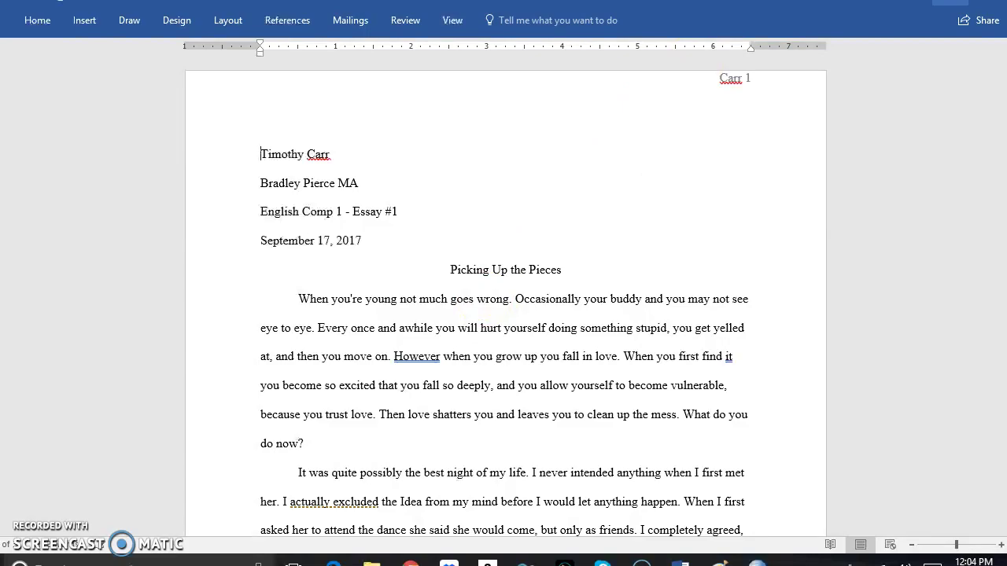
- Minimize the open windows and open the saved Track Changes version of the essay from the desktop
left_click(949, 2)
left_click(950, 2)
left_click(949, 2)
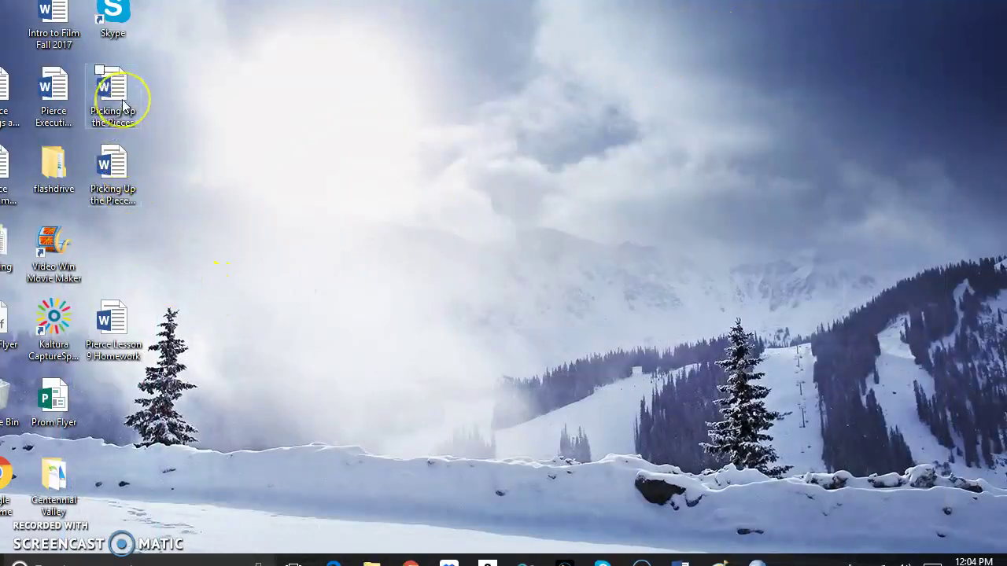
double_click(114, 193)
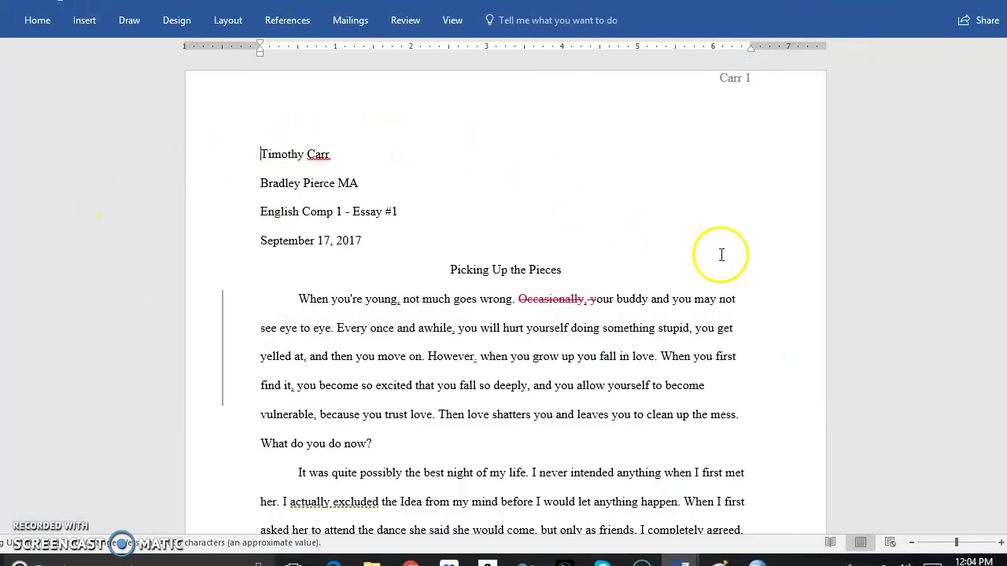
- Highlight the tracked deletion of "Occasionally," and the tracked comma after "find it" in the opening paragraph
scroll(721, 255, "down", 1)
left_click(564, 261)
left_click_drag(564, 262, 594, 262)
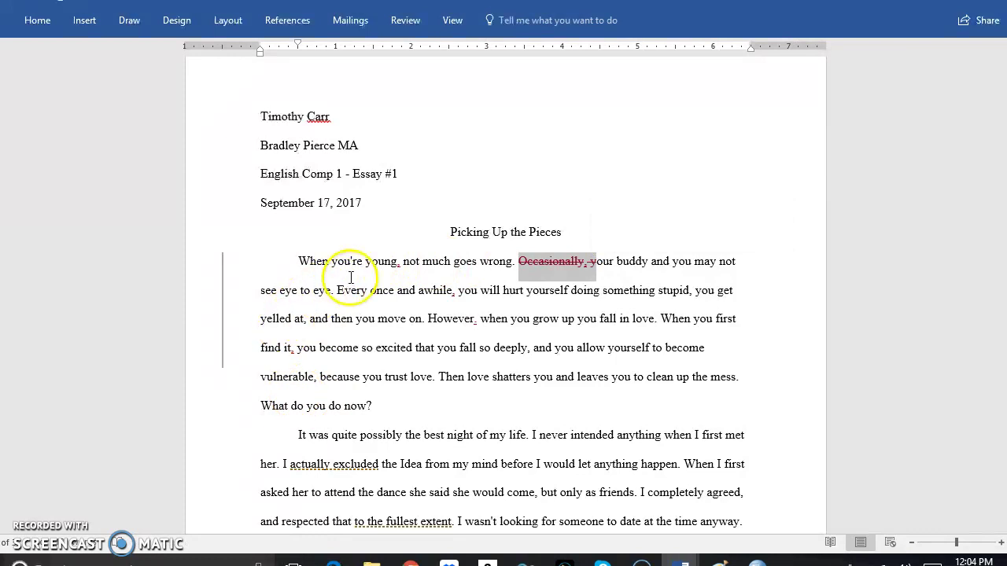
left_click_drag(297, 350, 291, 348)
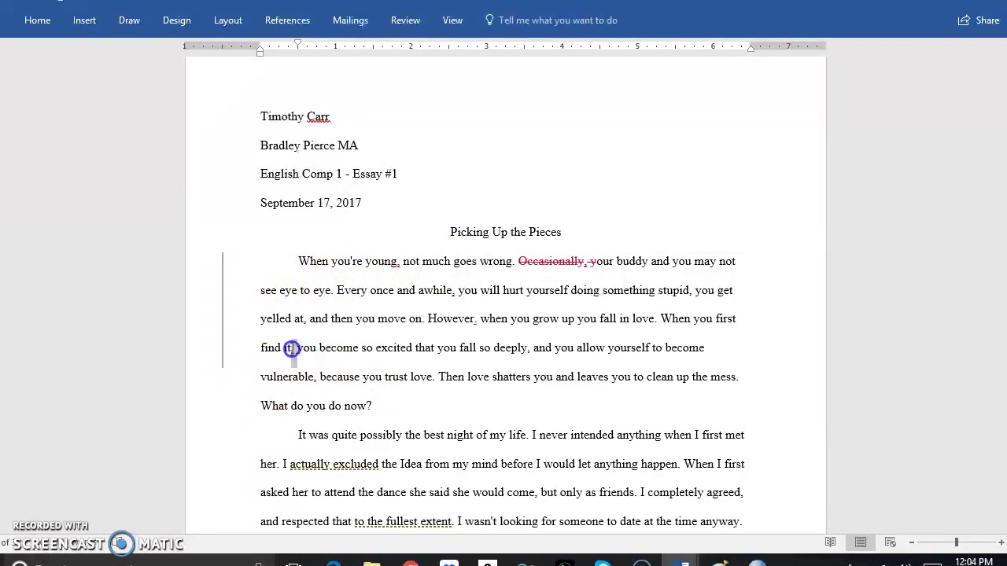
left_click(412, 351)
- Look through the rest of the Track Changes essay from the second paragraph to the start of page 3
scroll(465, 321, "down", 3)
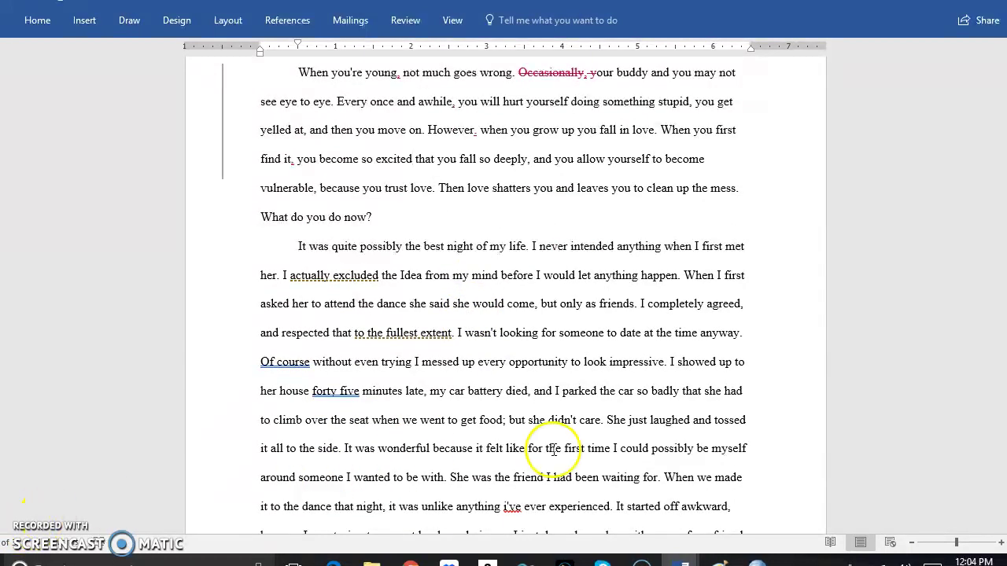
scroll(569, 434, "up", 1)
scroll(568, 435, "up", 1)
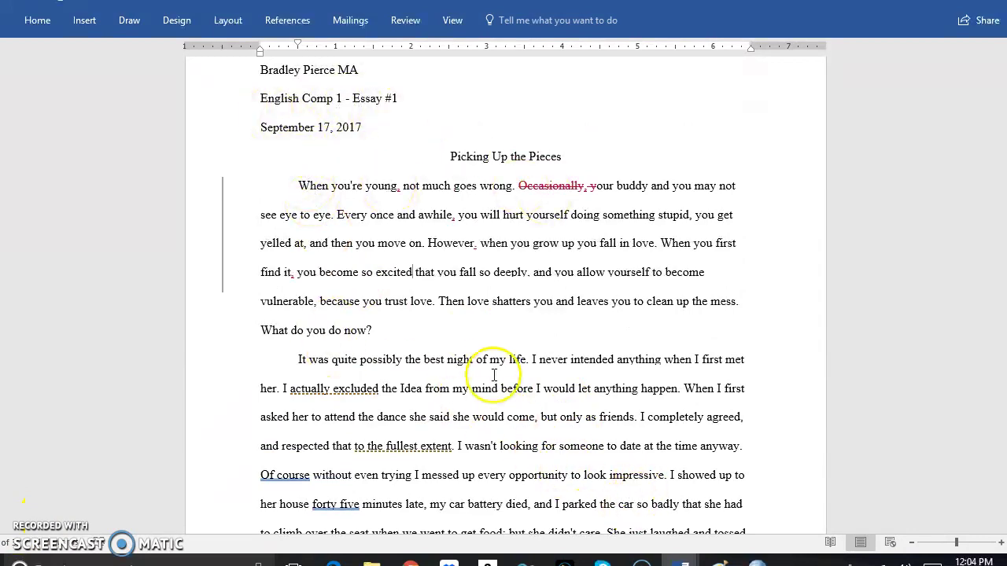
scroll(503, 365, "down", 2)
scroll(508, 365, "down", 7)
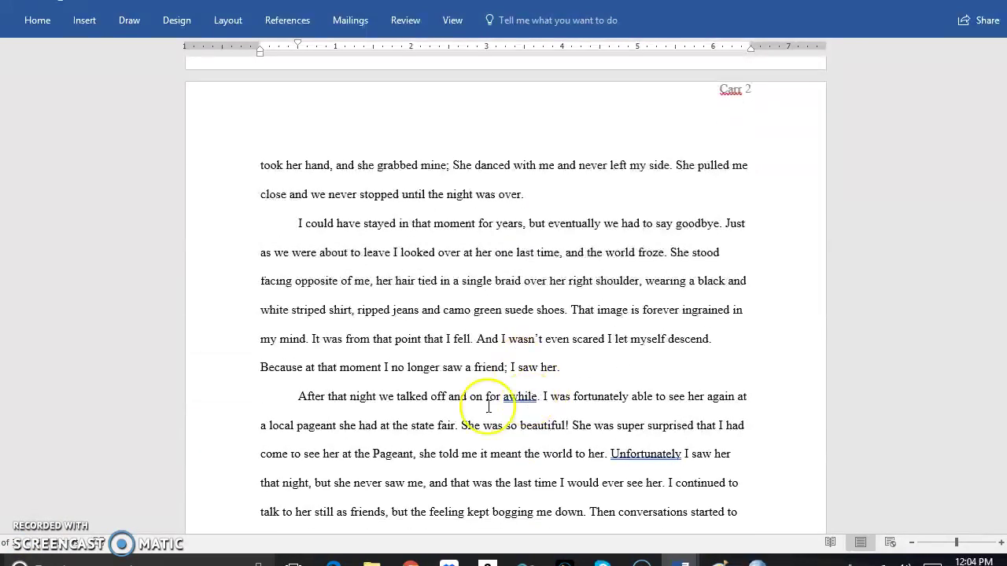
scroll(546, 360, "down", 7)
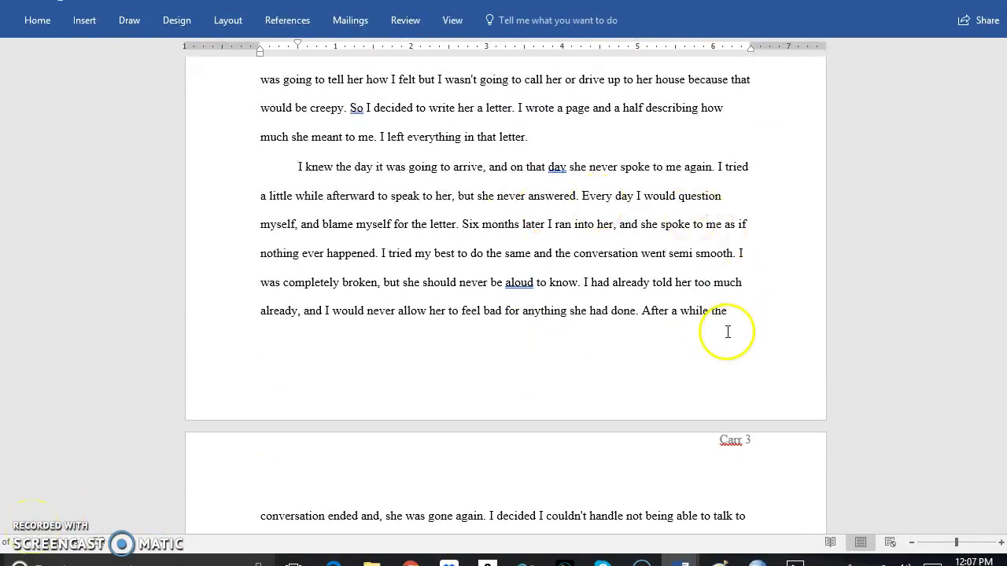
scroll(703, 320, "down", 1)
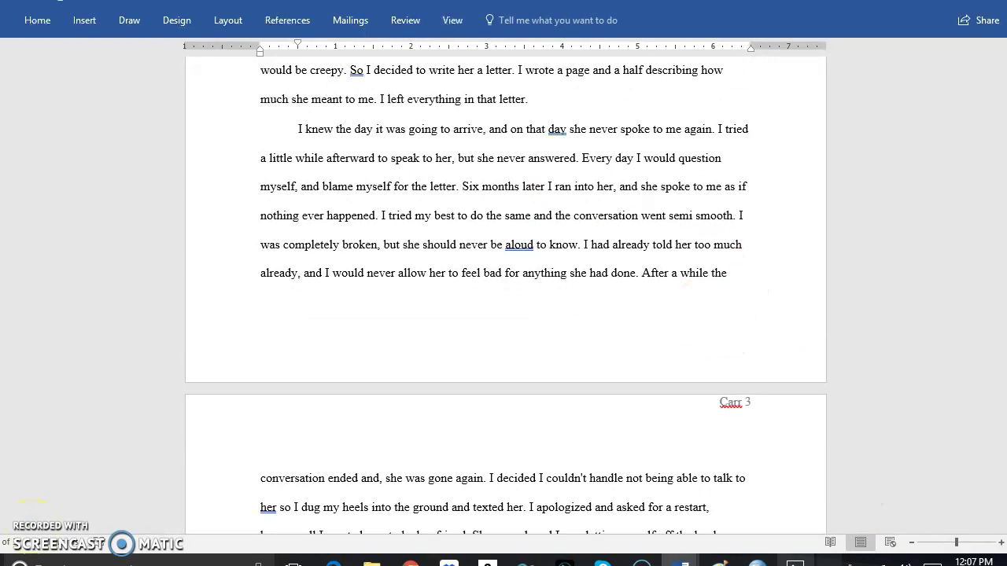
- View the sample image of a text edited with Track Changes and return to the essay in Word
left_click(794, 560)
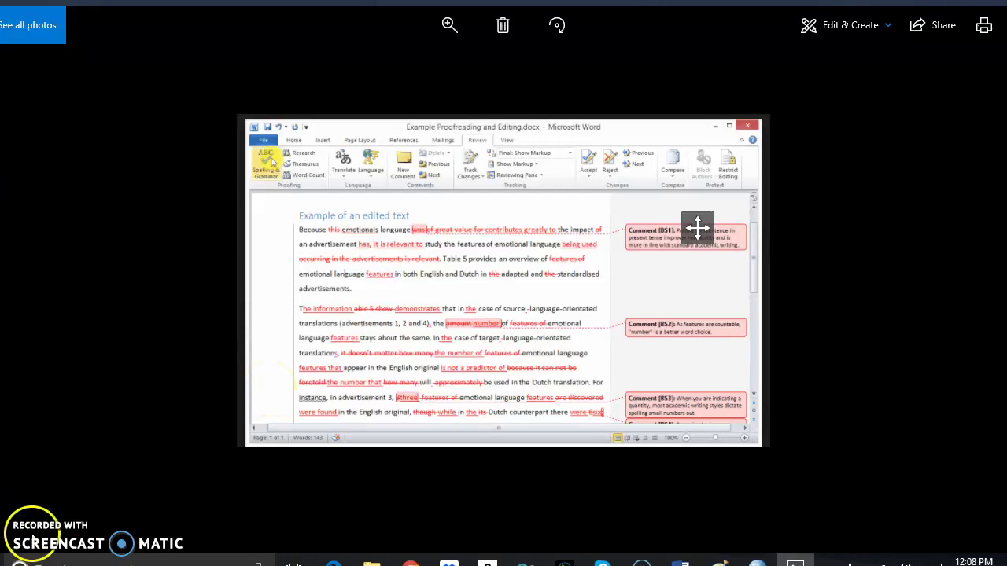
mouse_move(683, 560)
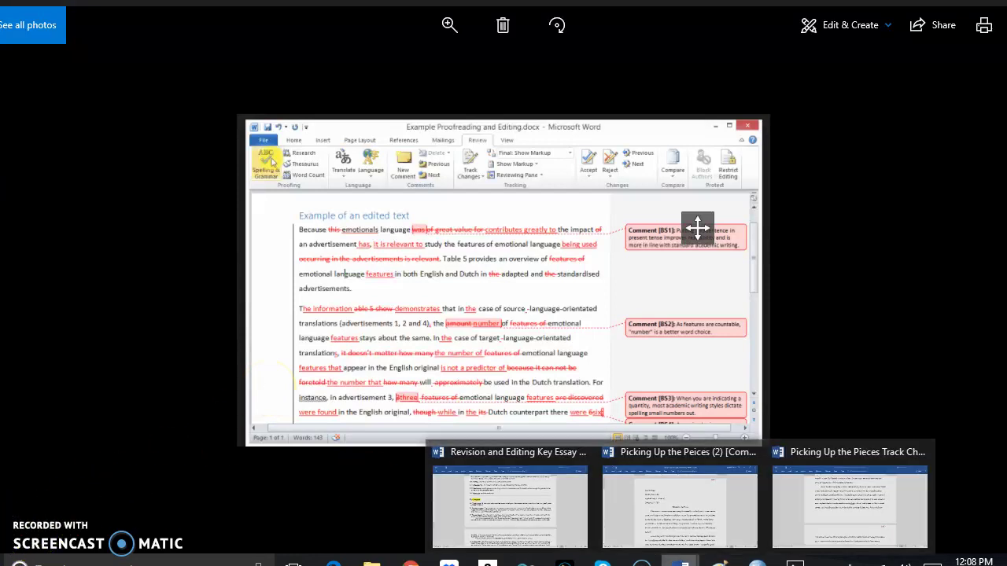
left_click(723, 541)
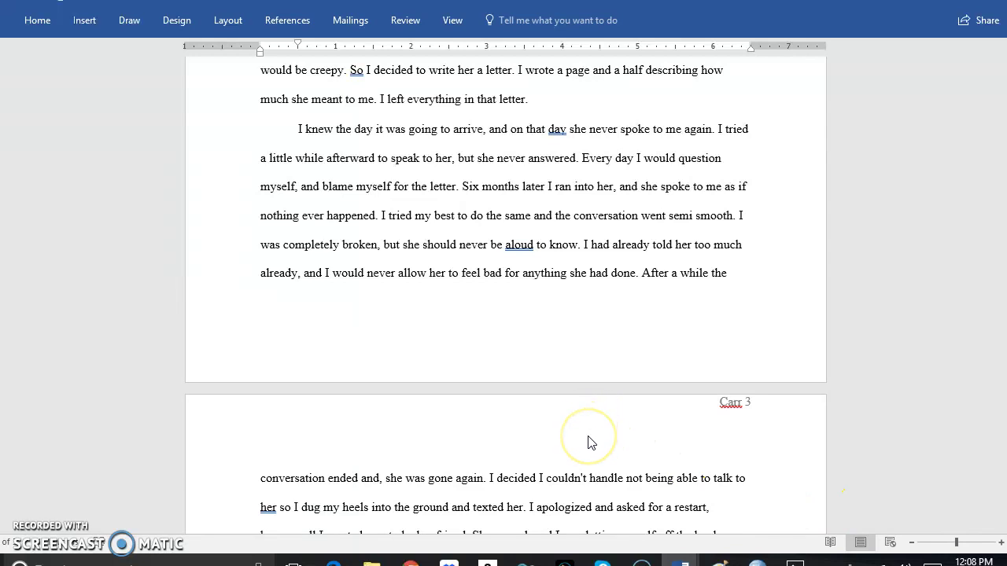
- Look back through the Track Changes essay from page 3 up to the opening paragraph
scroll(589, 439, "down", 1)
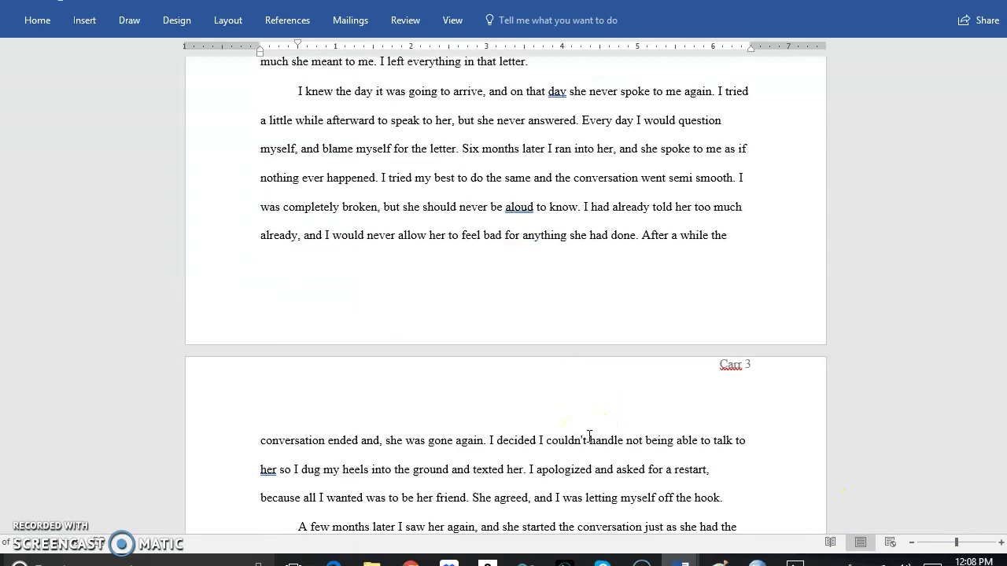
scroll(589, 437, "up", 10)
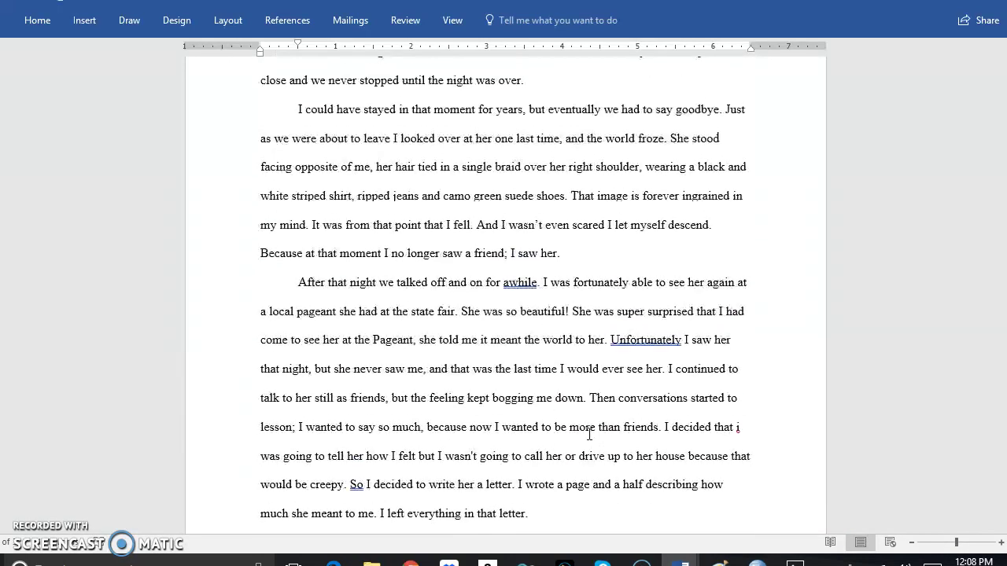
scroll(589, 434, "up", 15)
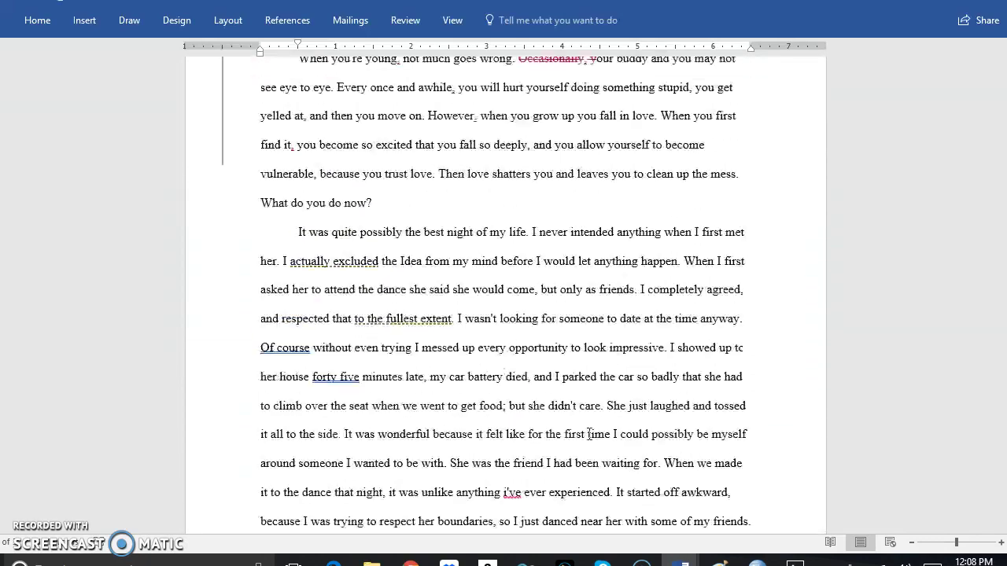
scroll(589, 434, "down", 9)
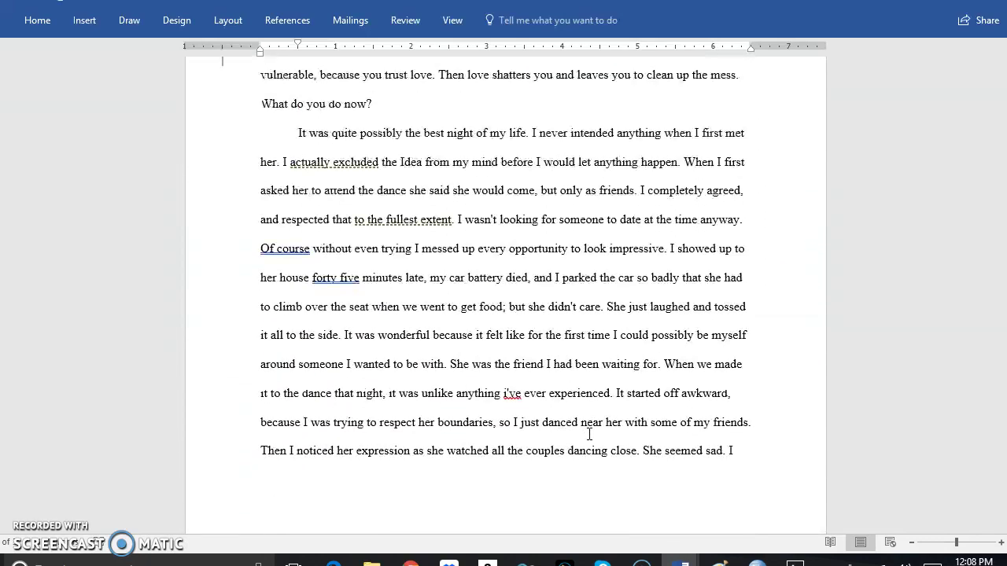
- Compare the essay with the sample image of tracked edits and return to the opening paragraphs in Word
left_click(794, 560)
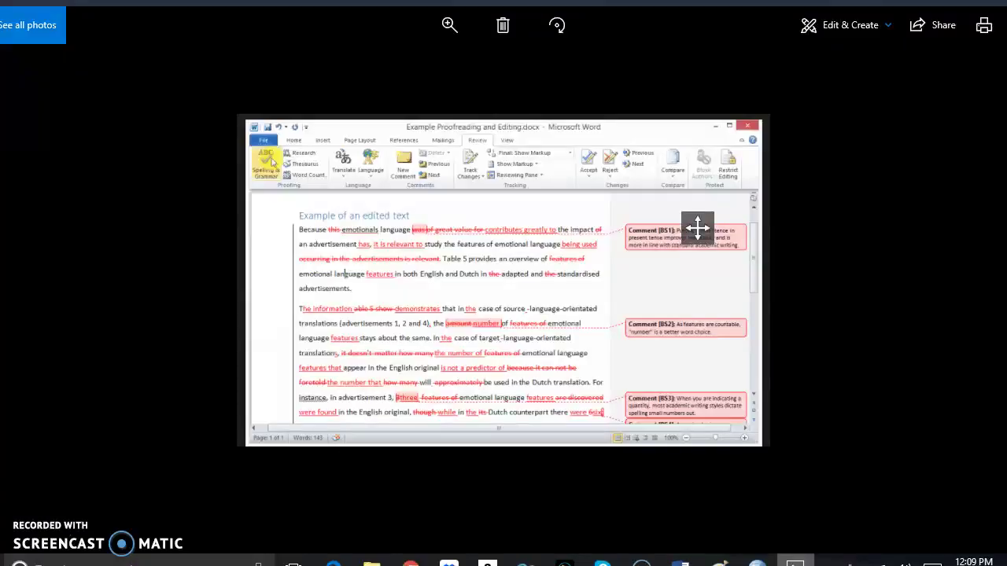
key("alt+Tab")
scroll(576, 388, "up", 5)
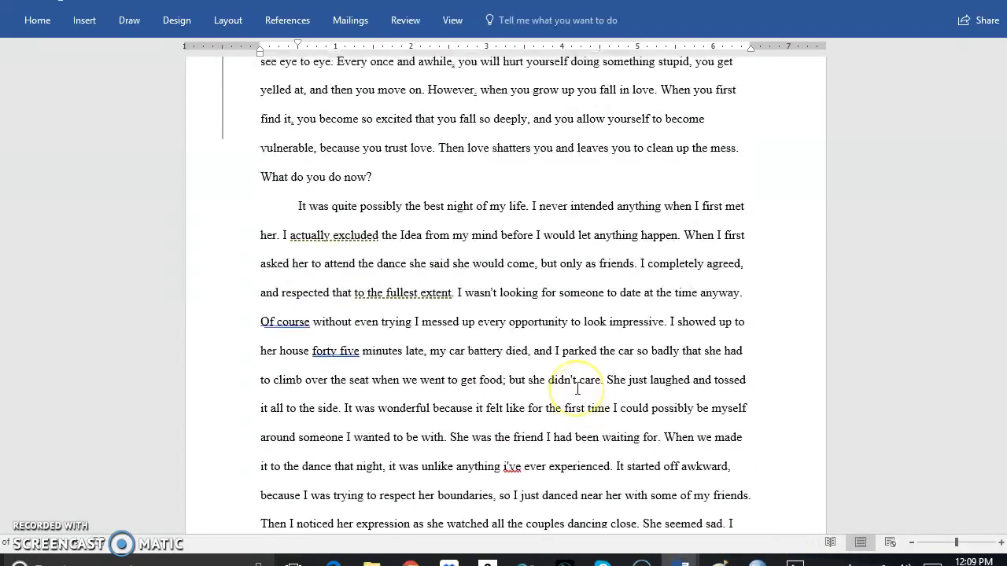
scroll(578, 388, "down", 1)
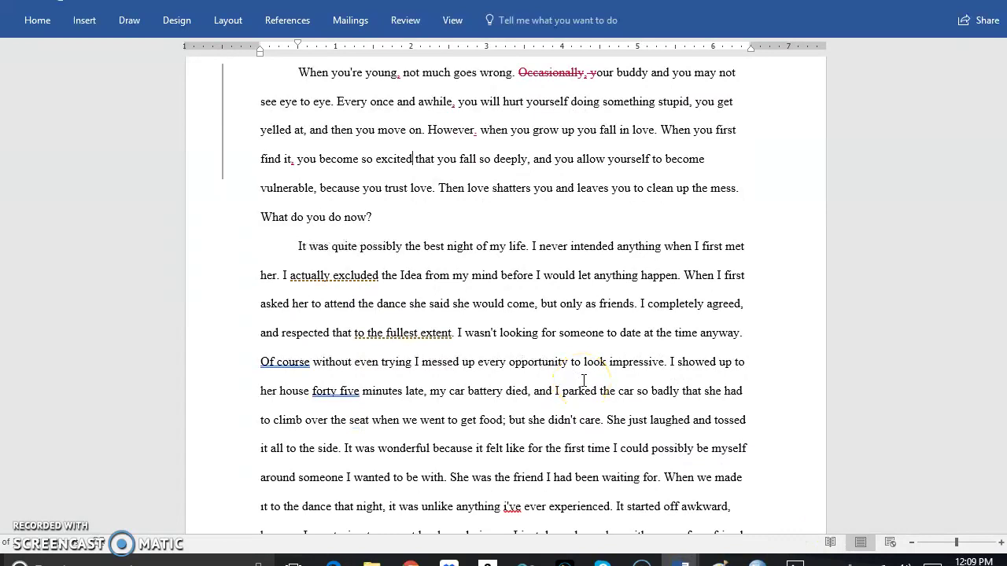
- Switch to the graded submission in Chrome and review the instructor's comments and editing codes on the essay
left_click(410, 560)
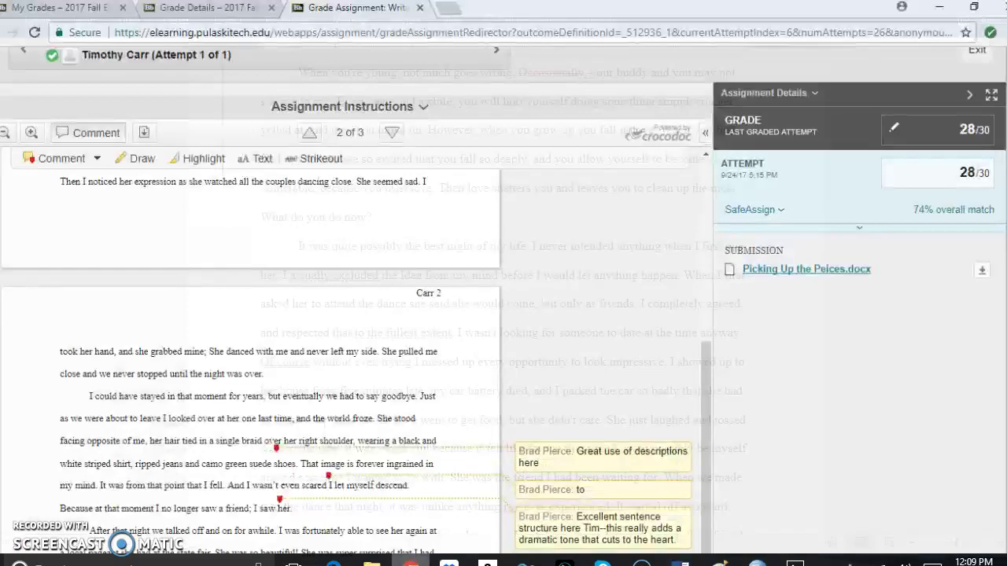
scroll(429, 389, "down", 4)
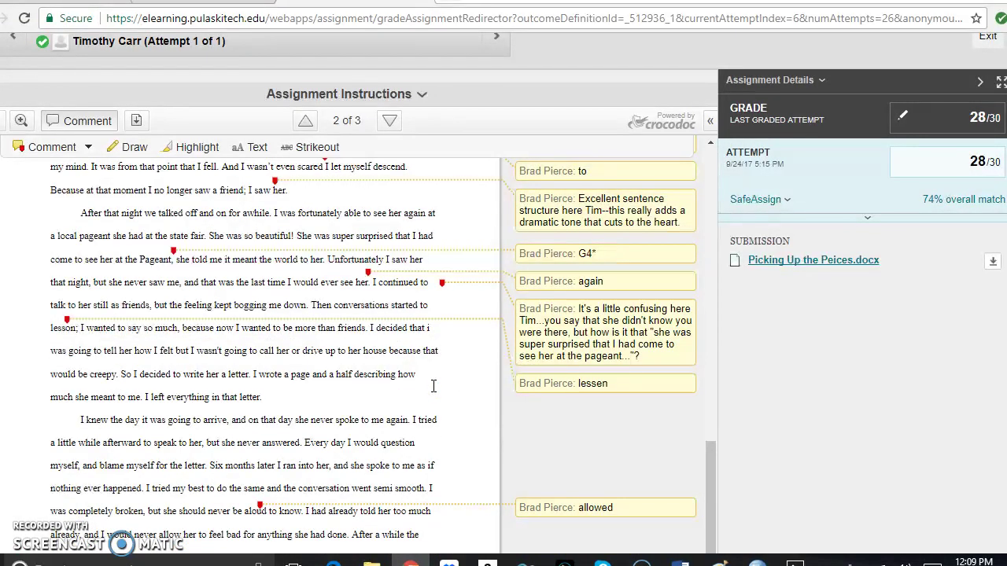
scroll(432, 389, "up", 3)
scroll(431, 397, "up", 15)
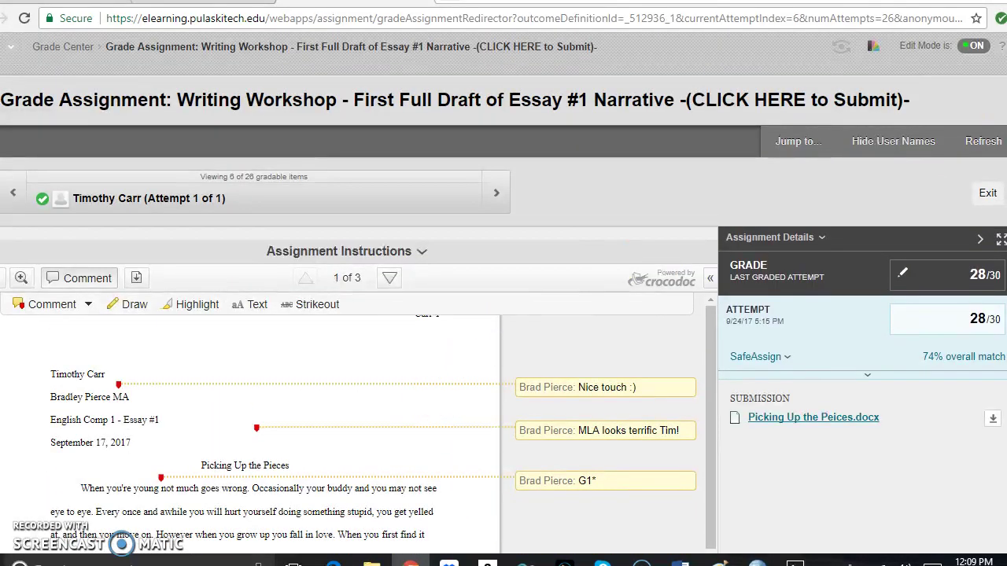
scroll(431, 354, "down", 5)
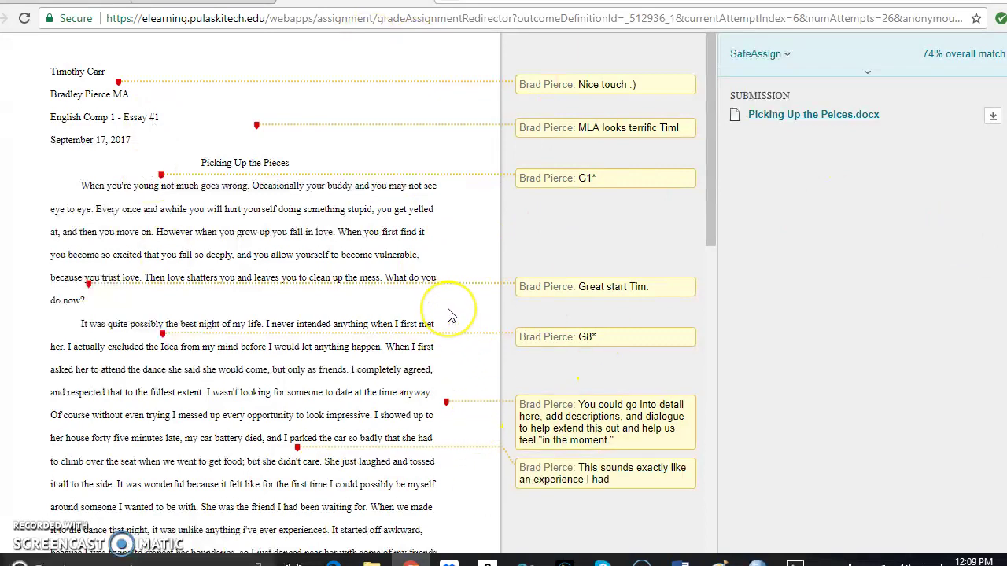
scroll(450, 314, "down", 1)
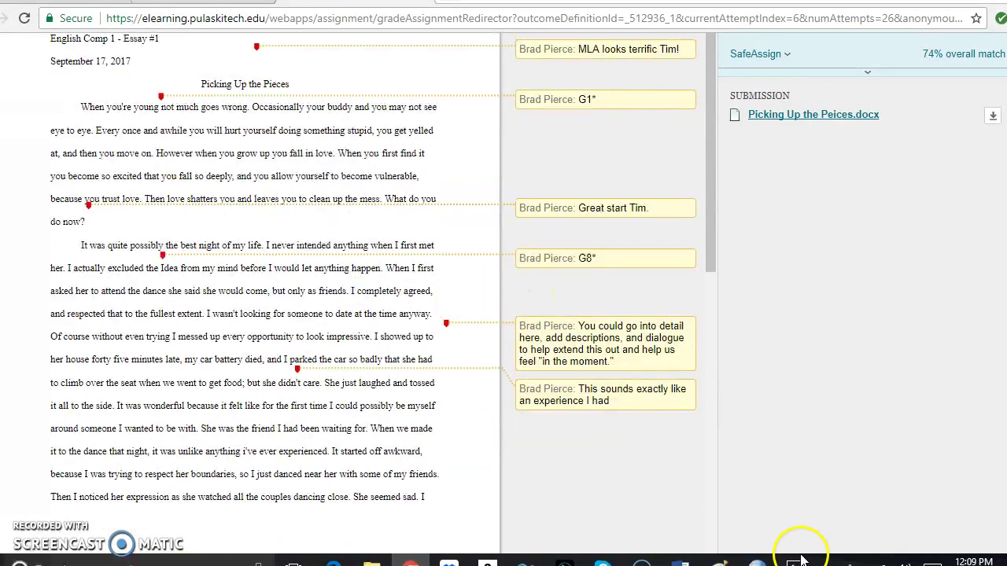
- Show the sample edited text again and switch to the Track Changes version of the essay in Word
left_click(796, 563)
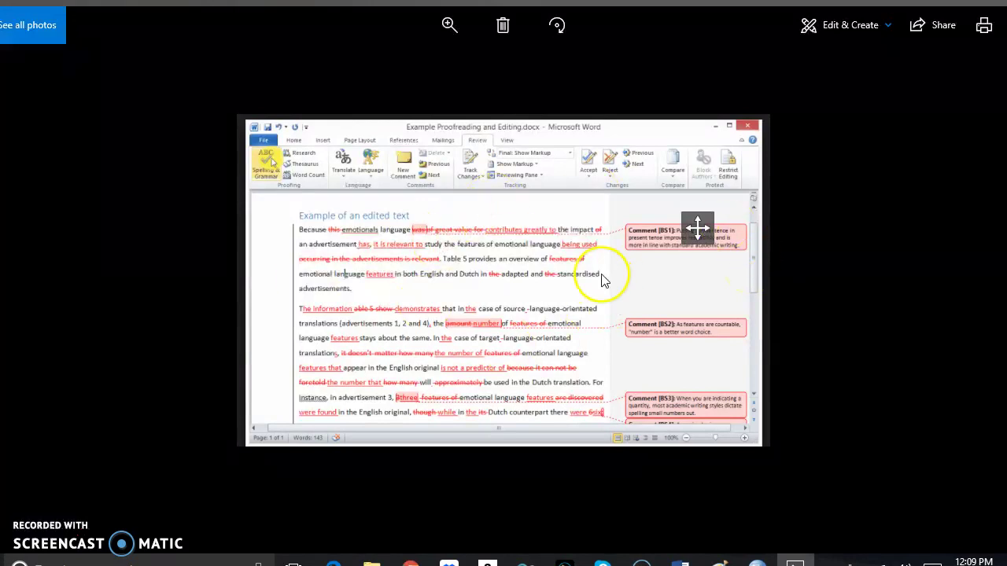
mouse_move(682, 557)
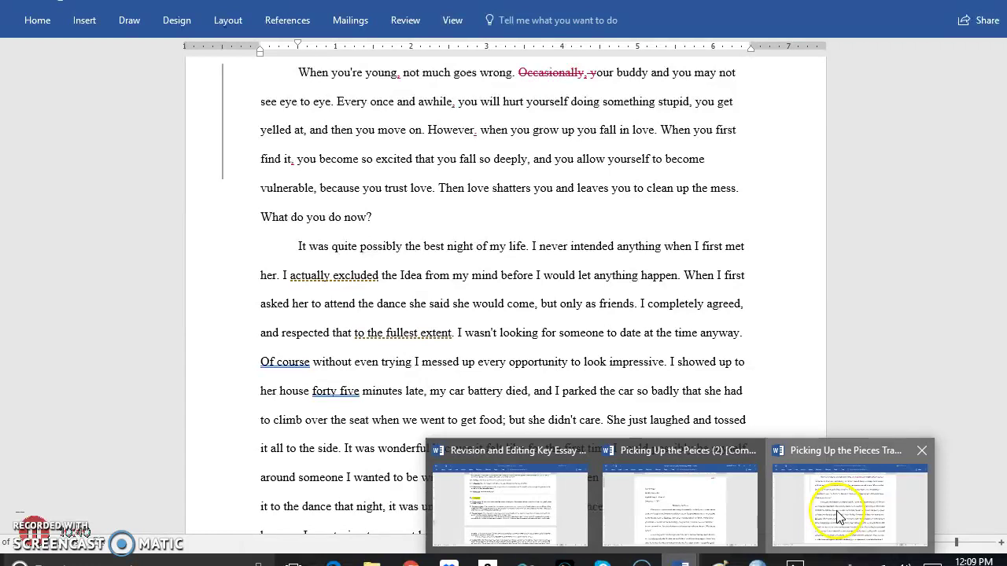
left_click(835, 515)
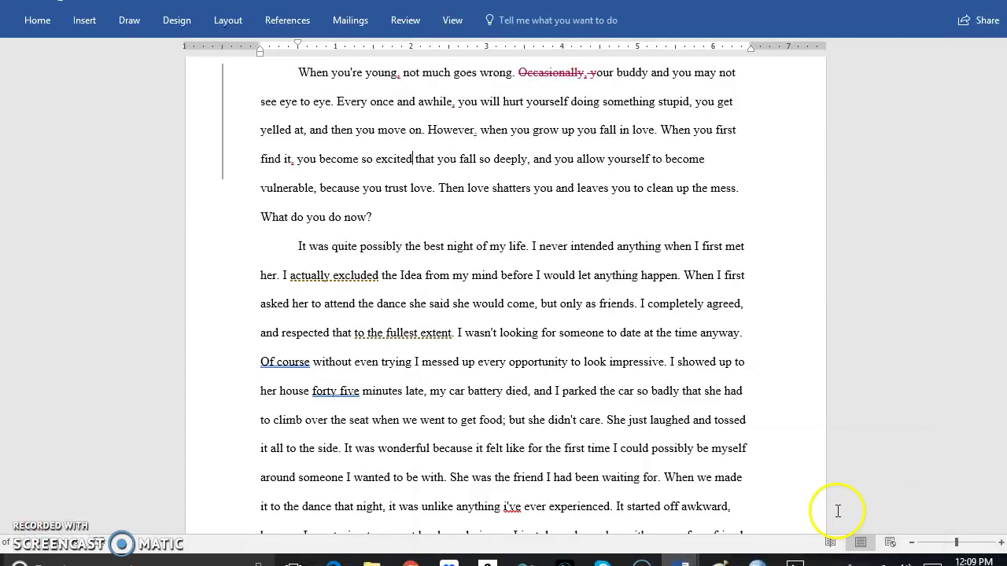
- Switch to the "Picking Up the Peices (2)" document and add a comma after "When you're young" in the opening paragraph
mouse_move(682, 557)
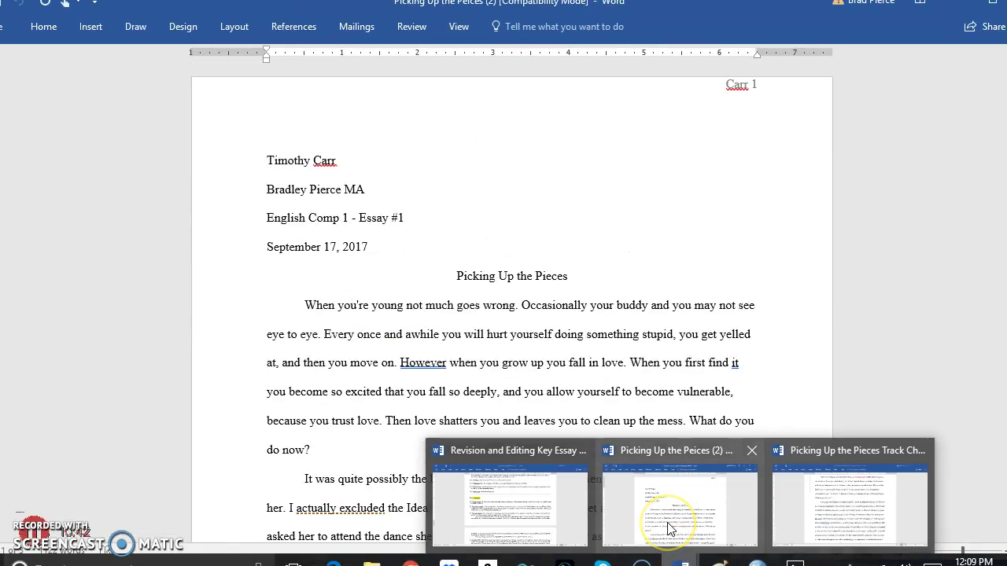
left_click(669, 523)
scroll(643, 314, "down", 1)
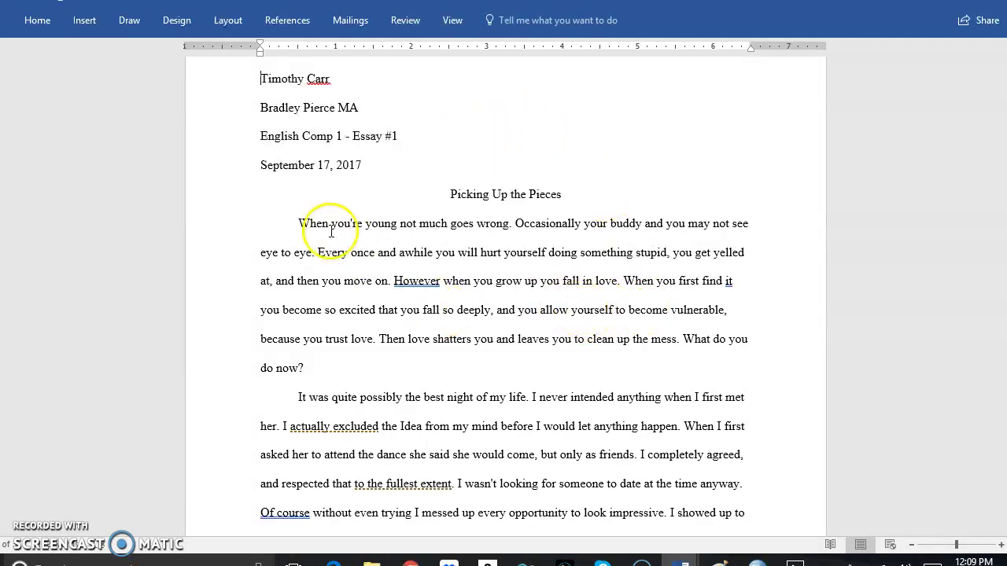
left_click(393, 225)
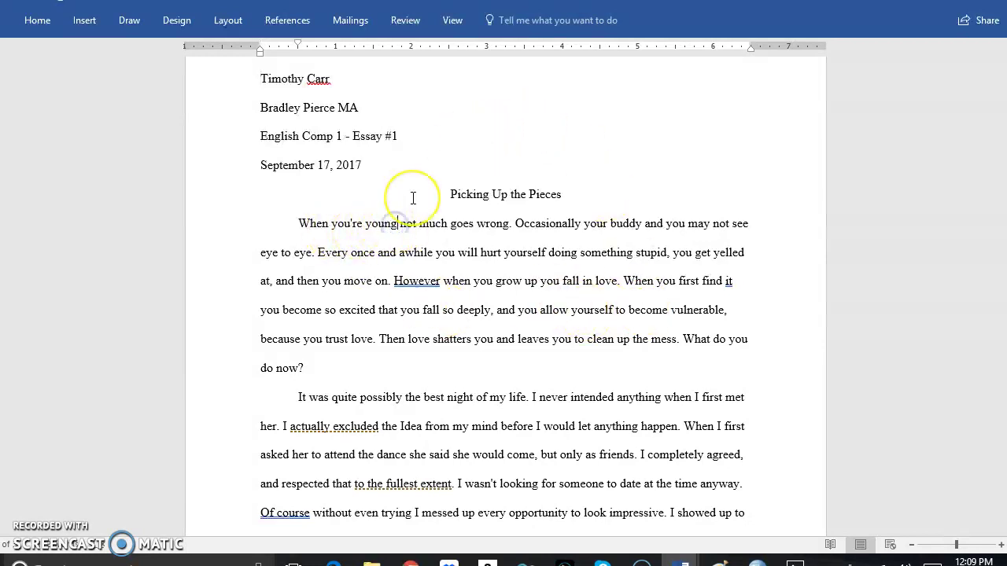
type(",")
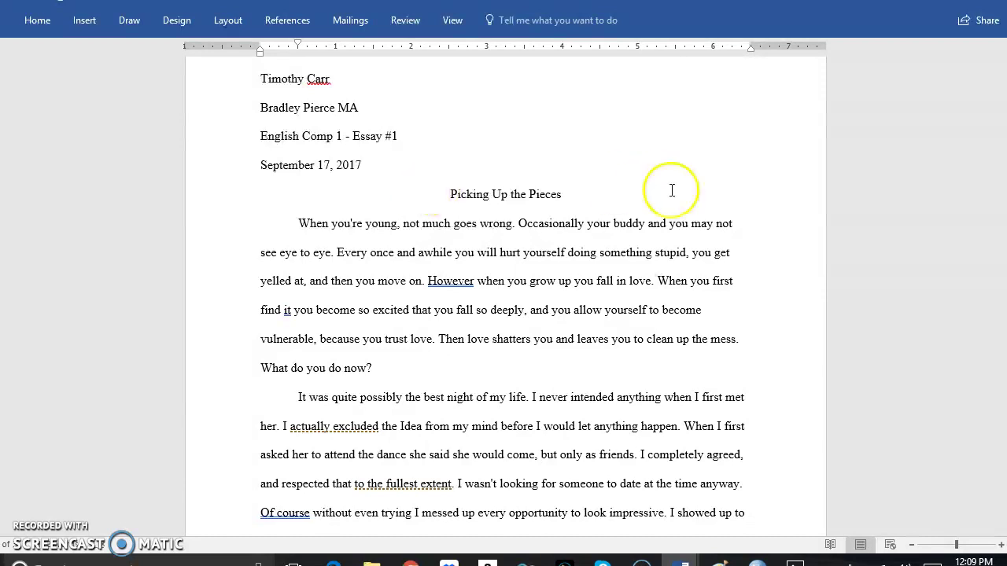
- Check the sample image of tracked edits and add a comma after "Occasionally" in the essay's opening paragraph
left_click(794, 561)
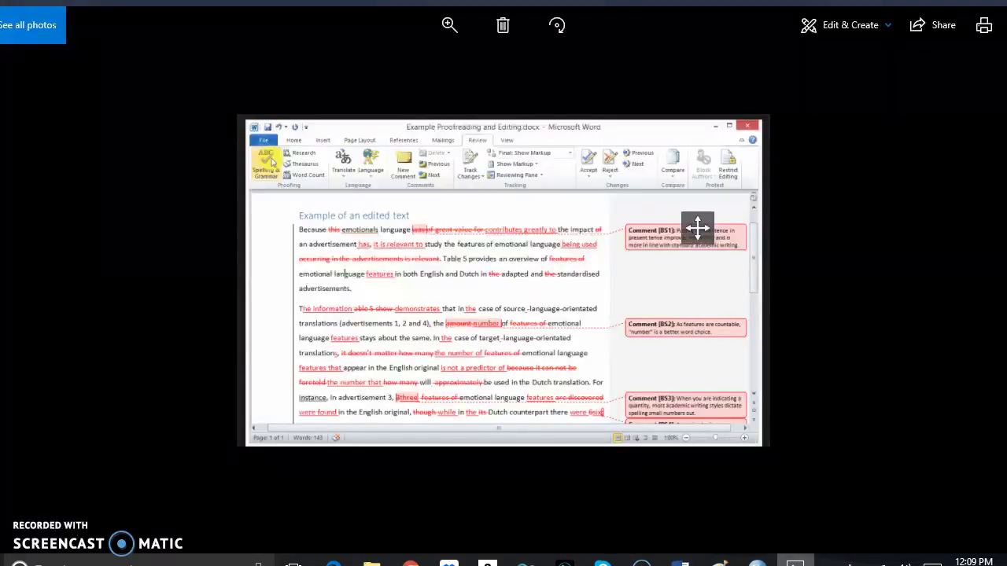
left_click(794, 562)
mouse_move(681, 562)
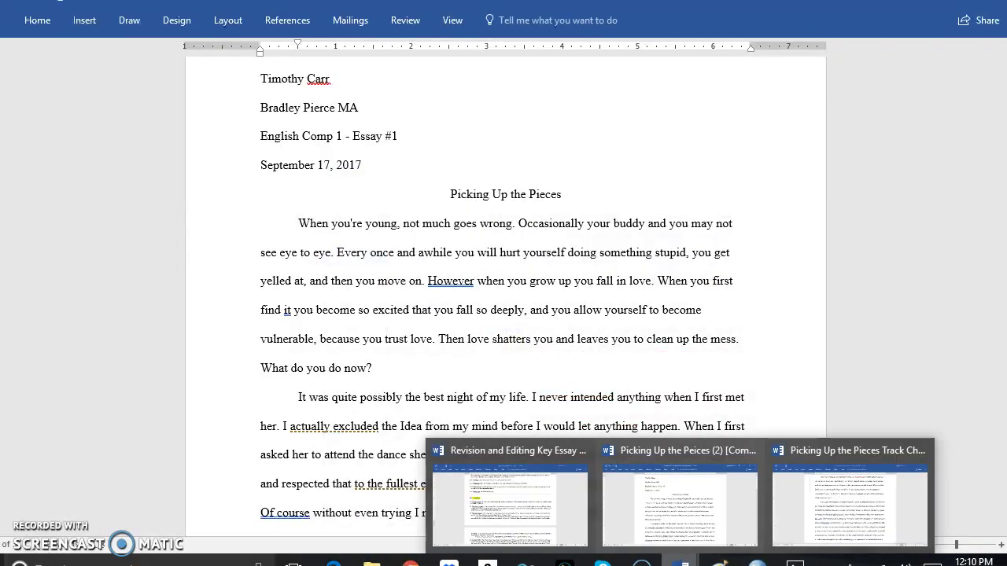
left_click(584, 223)
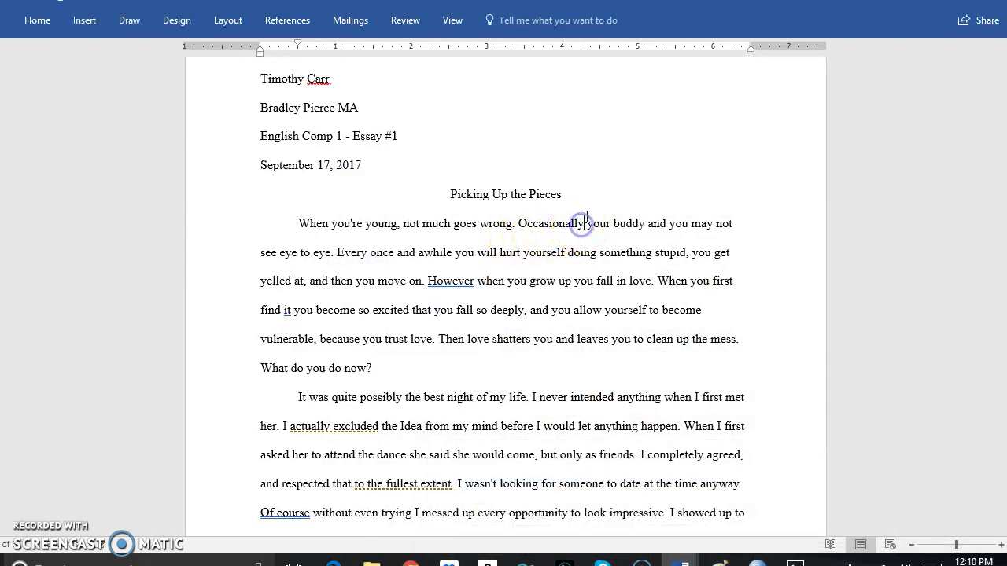
type(",")
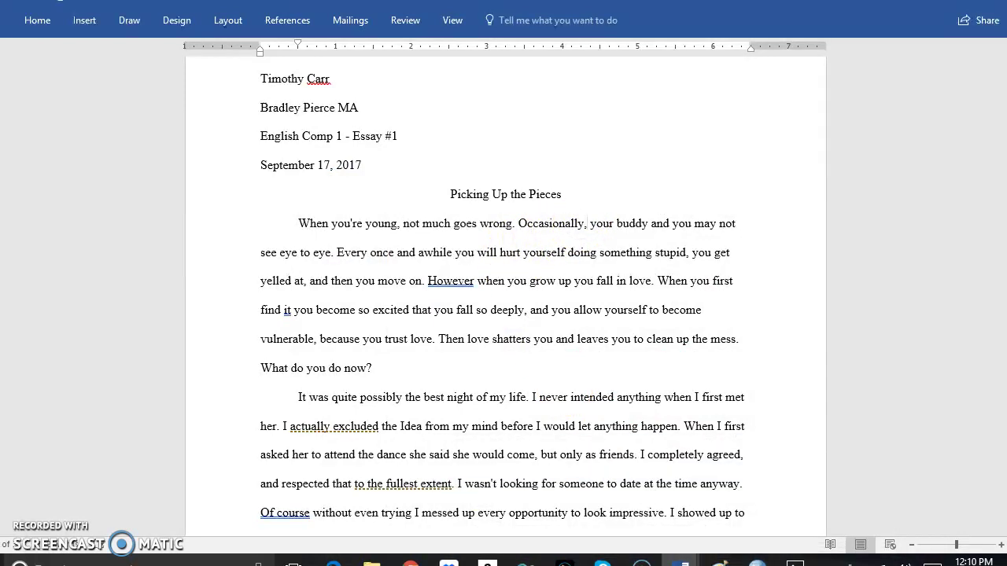
- Look through the untracked essay from the heading on page 1 to the paragraphs on page 3
scroll(582, 346, "up", 2)
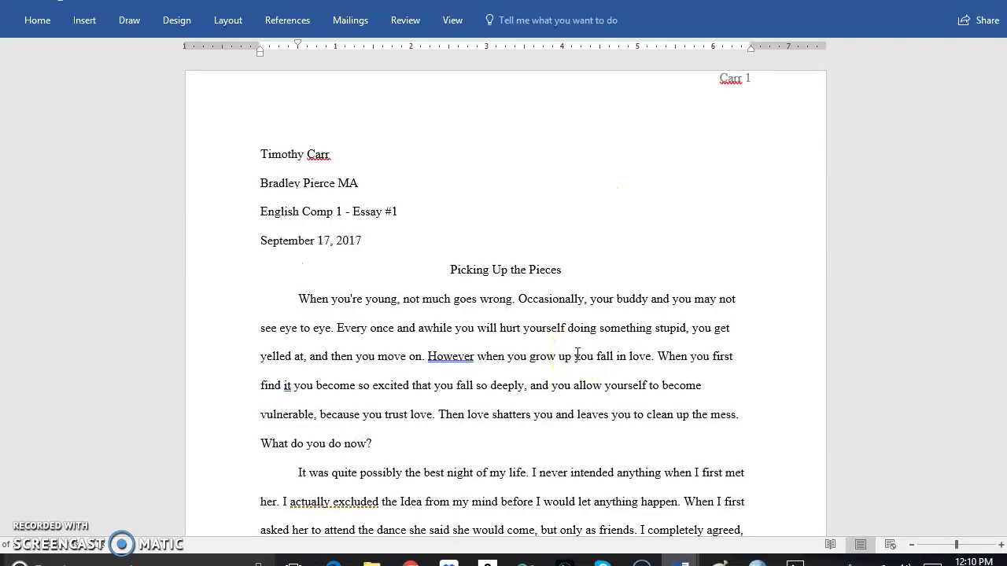
scroll(577, 354, "down", 12)
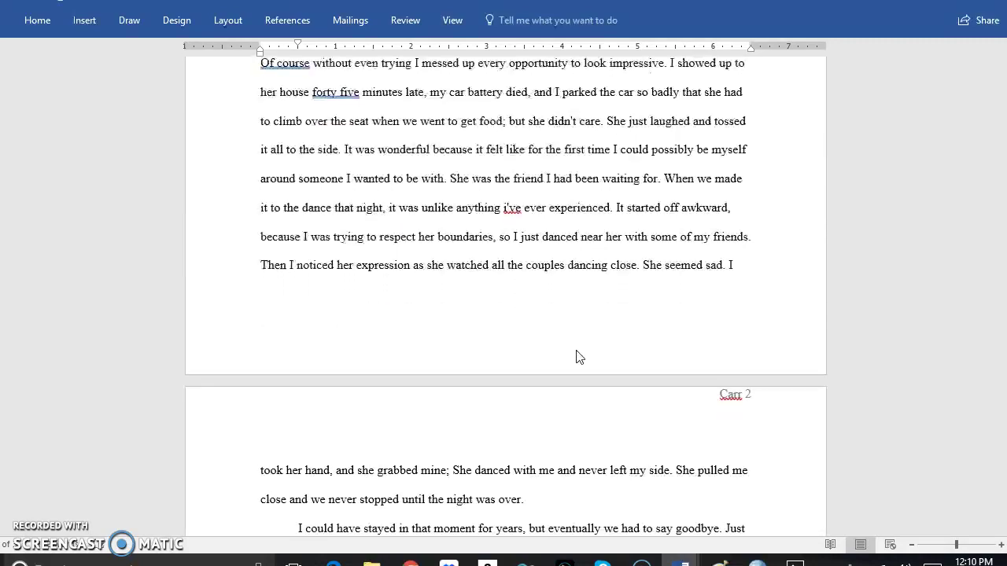
scroll(578, 358, "down", 6)
scroll(577, 350, "up", 18)
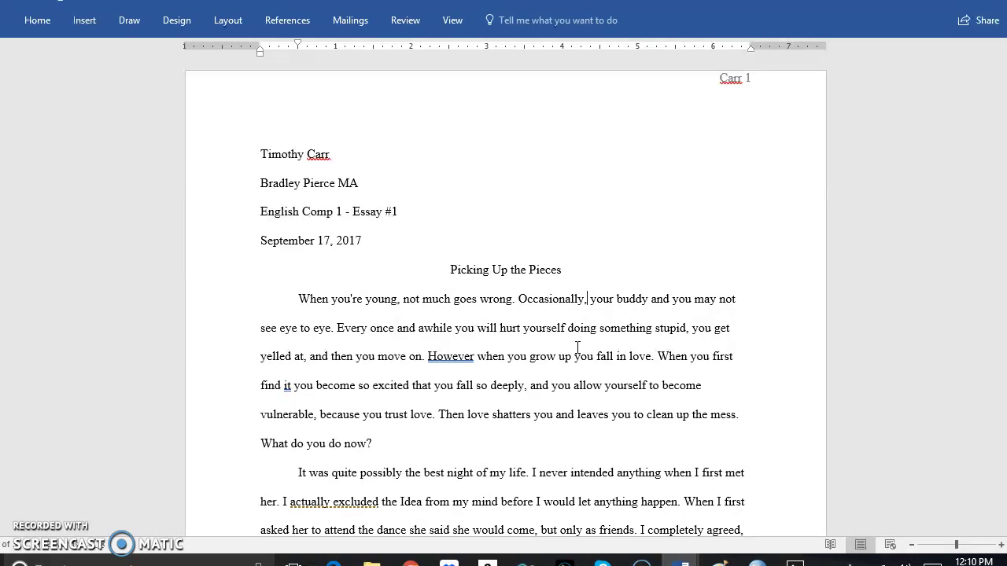
scroll(596, 334, "down", 3)
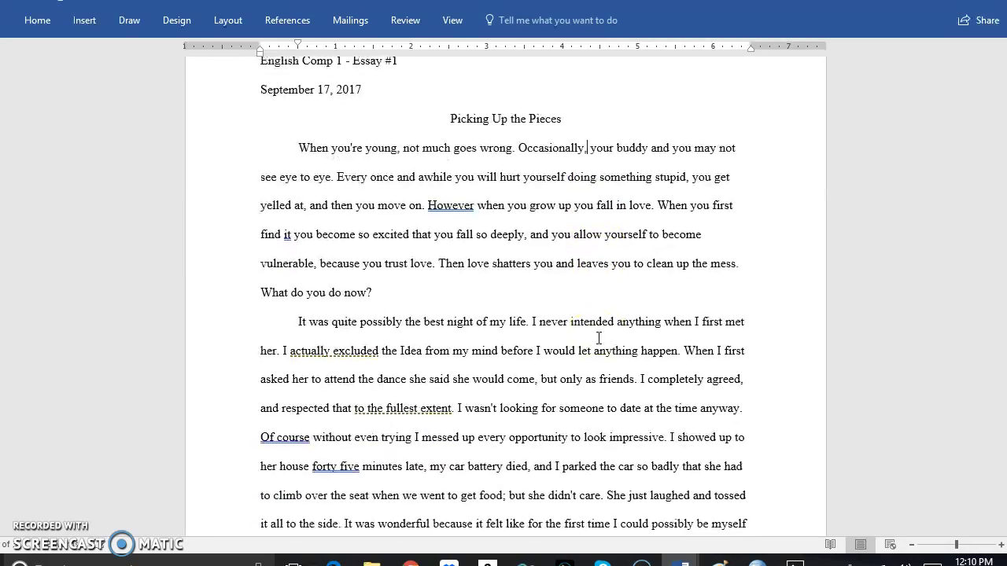
scroll(598, 338, "down", 6)
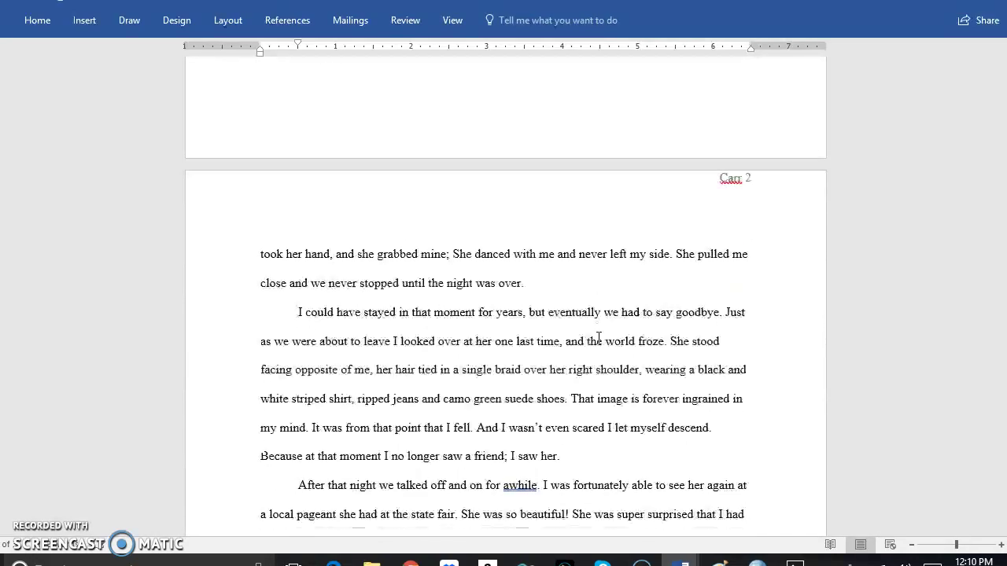
scroll(599, 338, "down", 5)
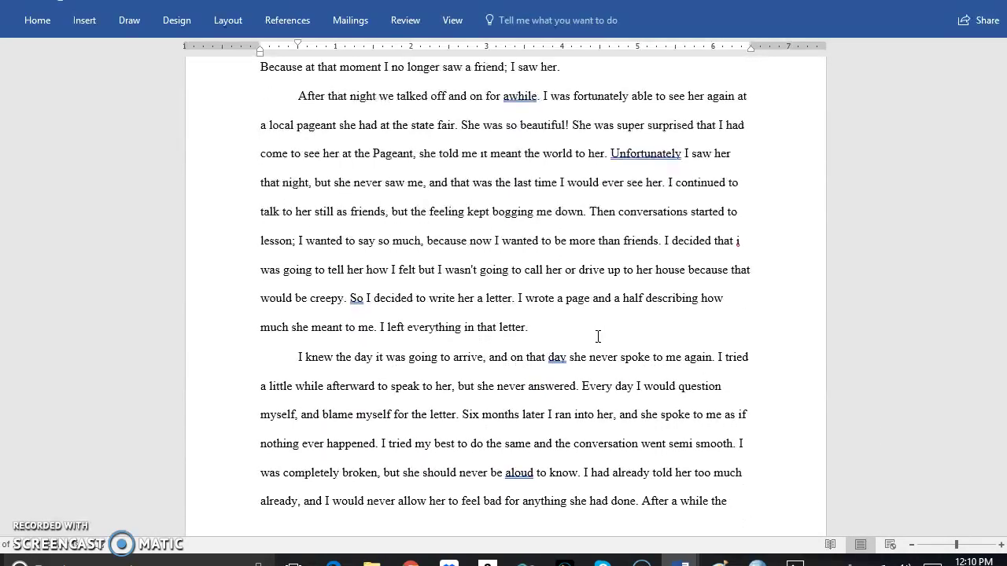
scroll(598, 337, "down", 5)
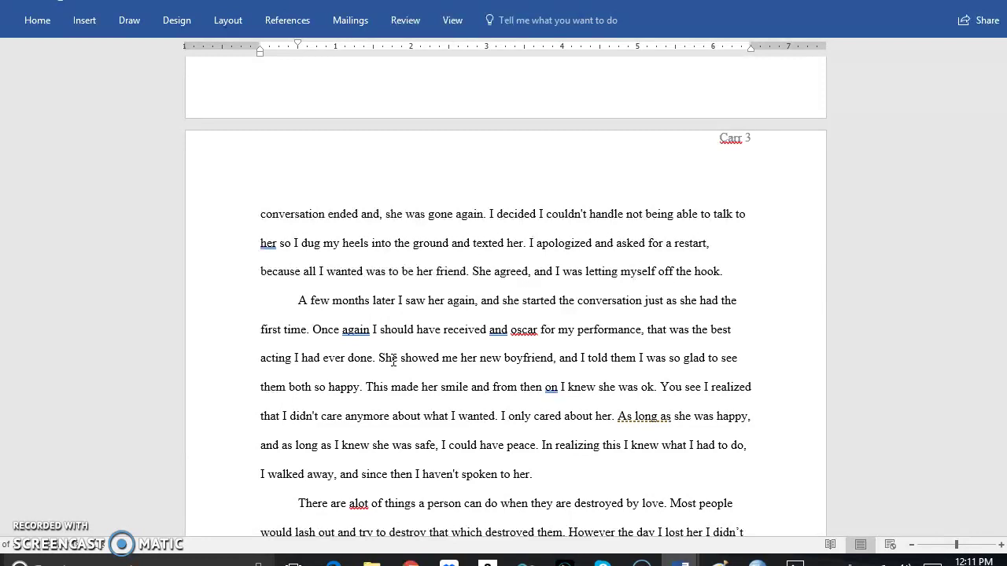
left_click(495, 307)
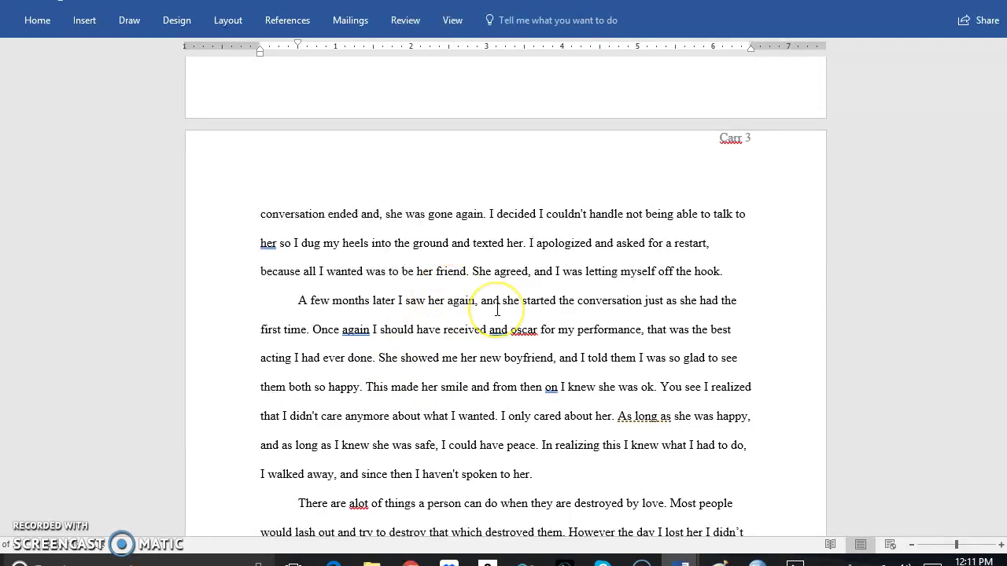